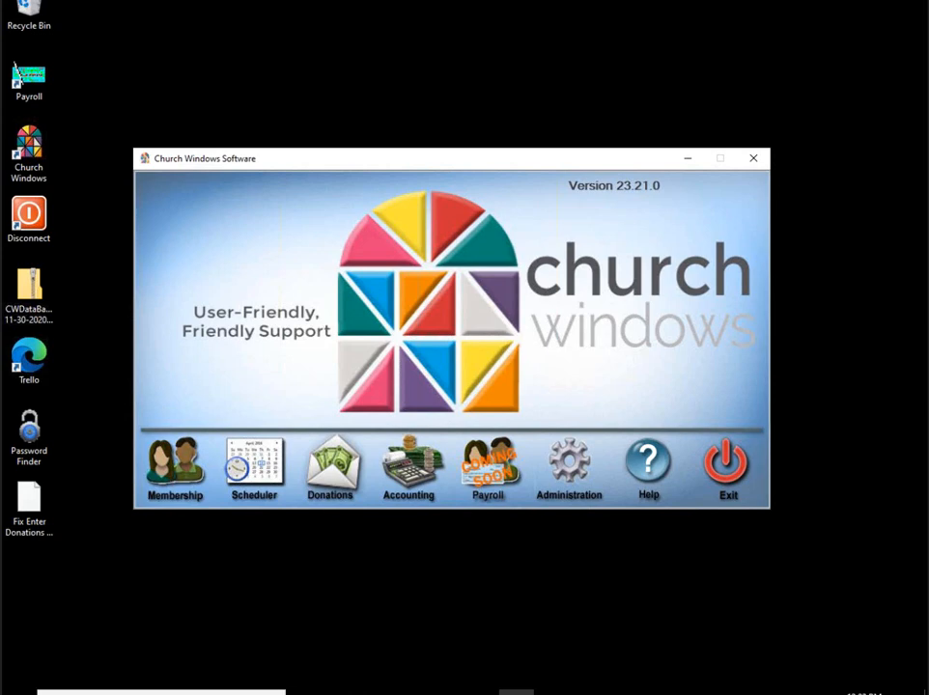
Step: Open Membership and start the email wizard with Members and Visitors as recipients
click(179, 480)
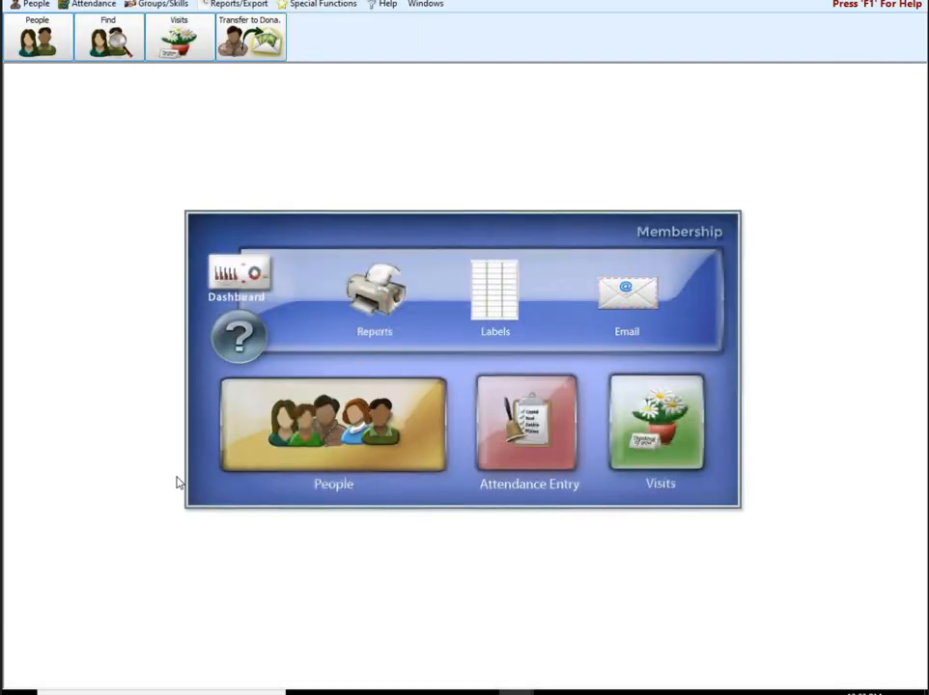
key(alt)
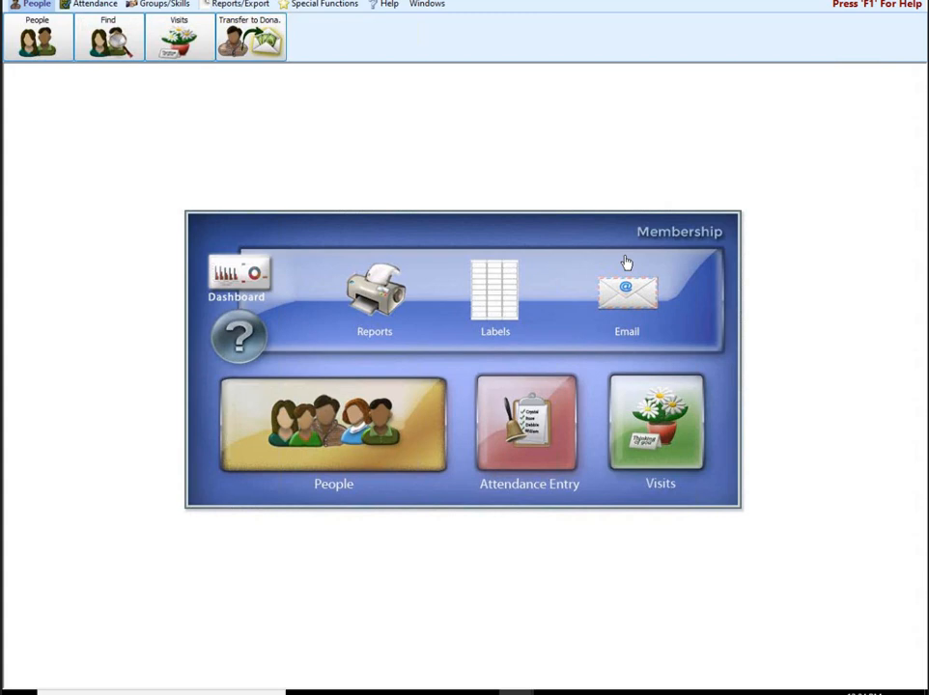
click(627, 265)
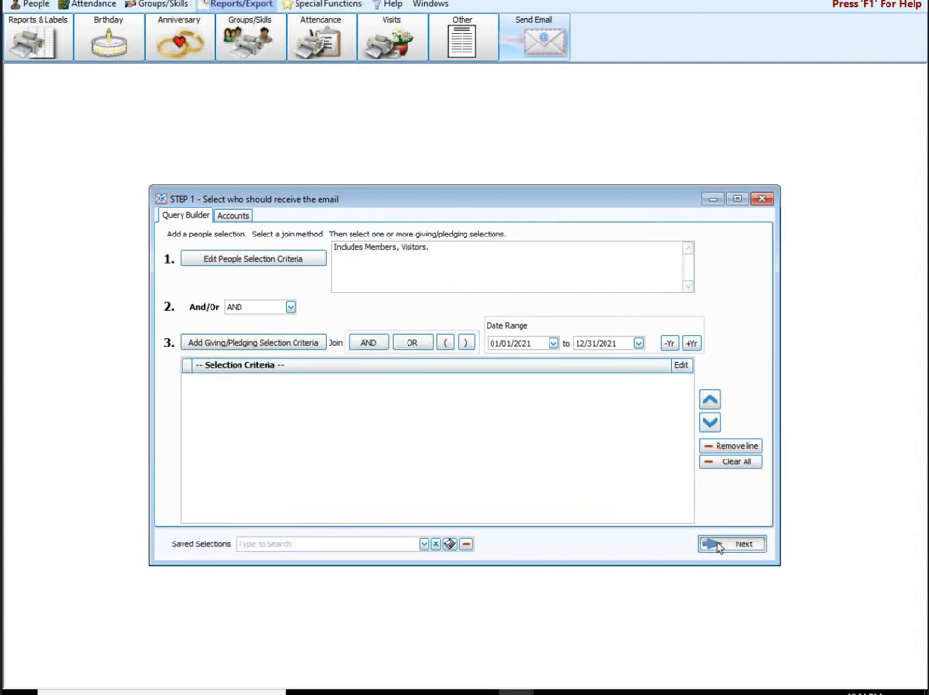
Step: Advance to email Step 2 and look through the custom message and signature editors without saving
click(717, 545)
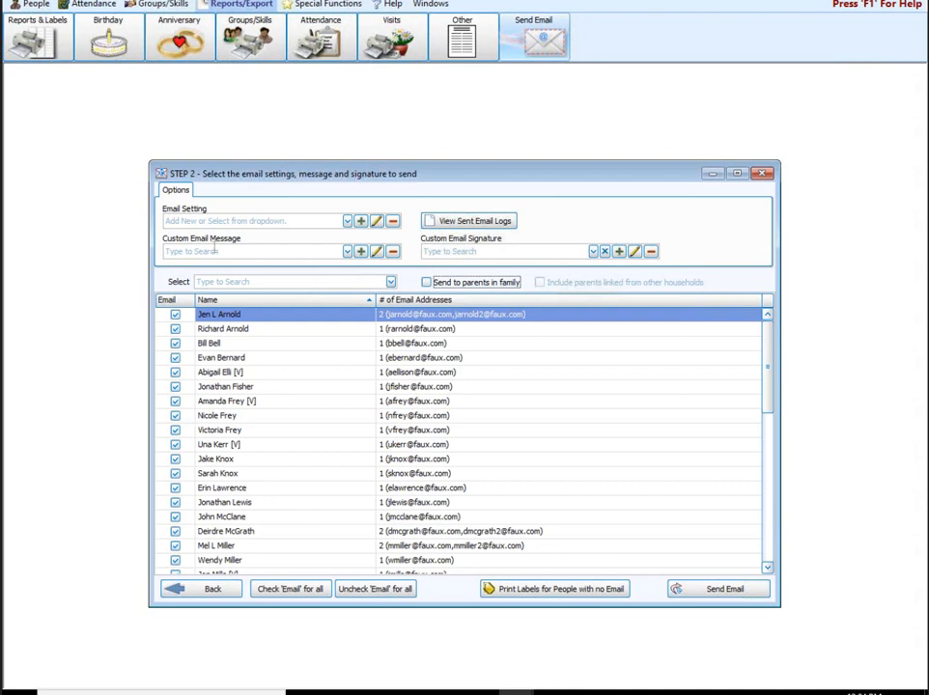
click(360, 253)
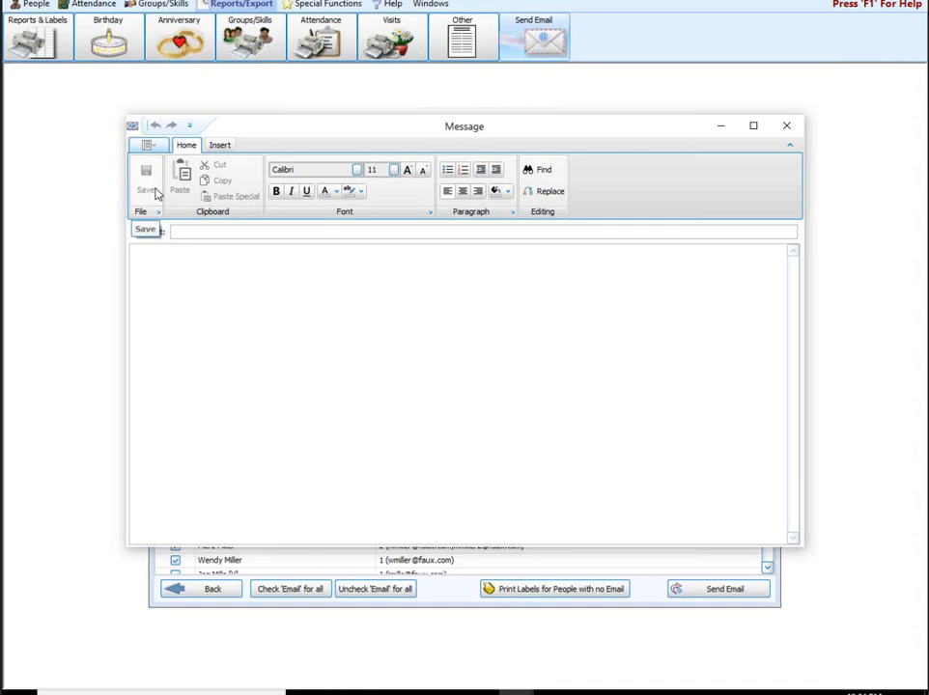
click(773, 133)
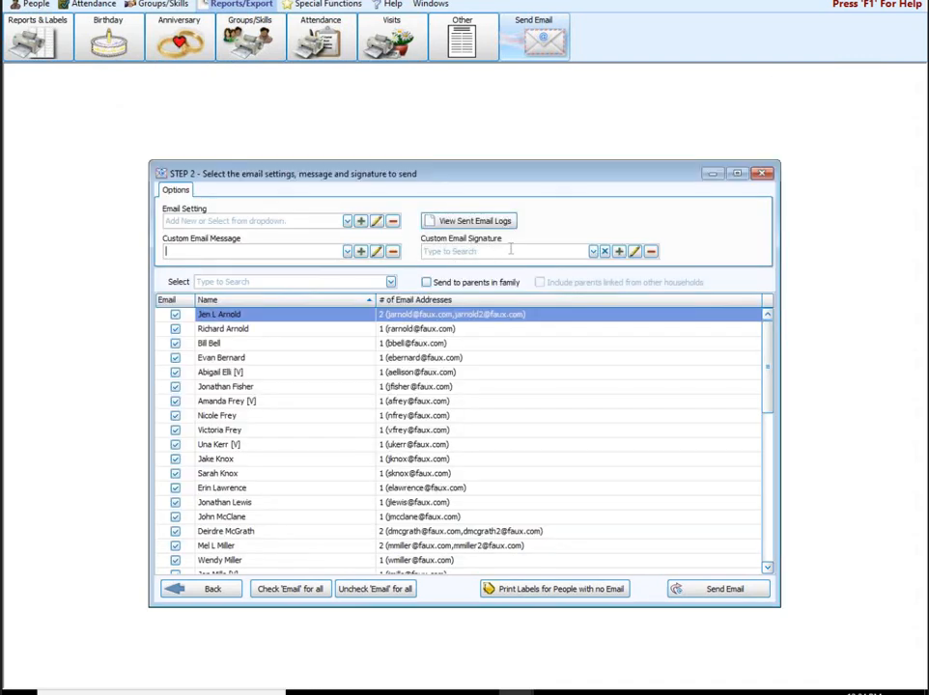
click(634, 251)
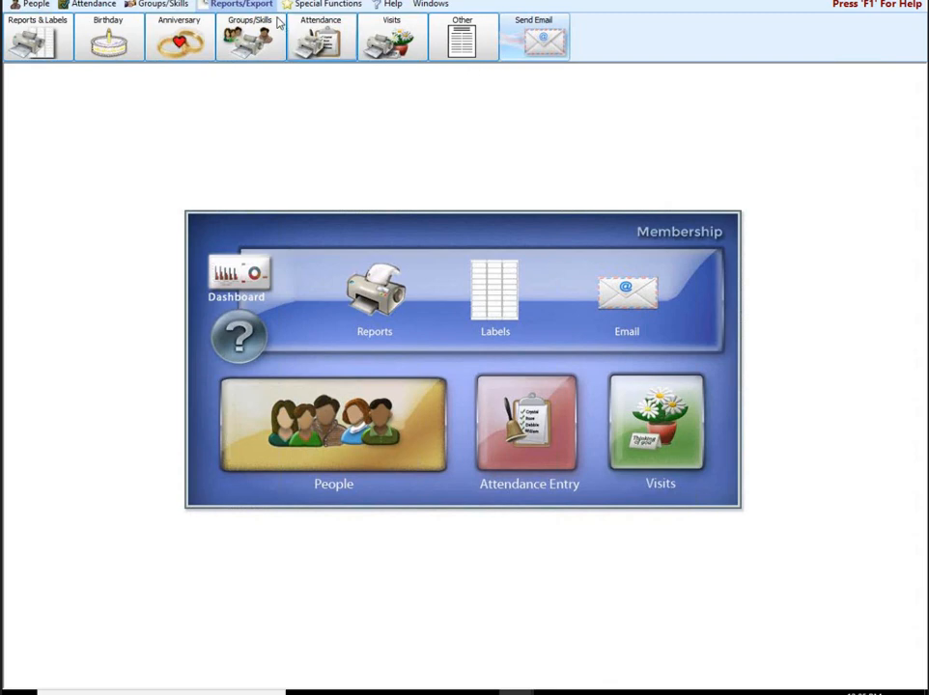
Step: Choose Duplicate Names Report from the Other reports list
click(462, 43)
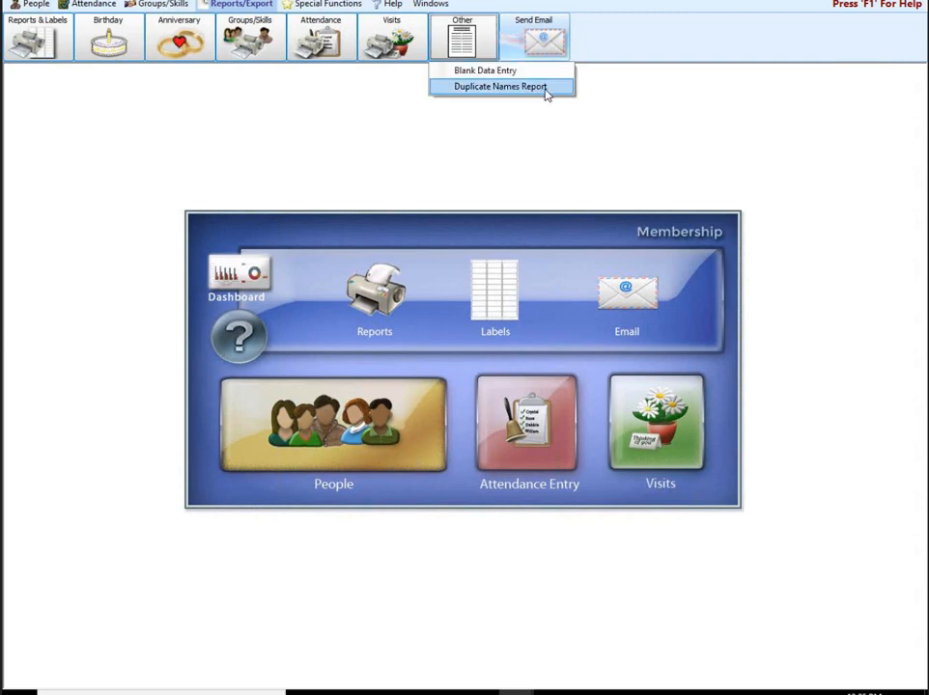
click(500, 87)
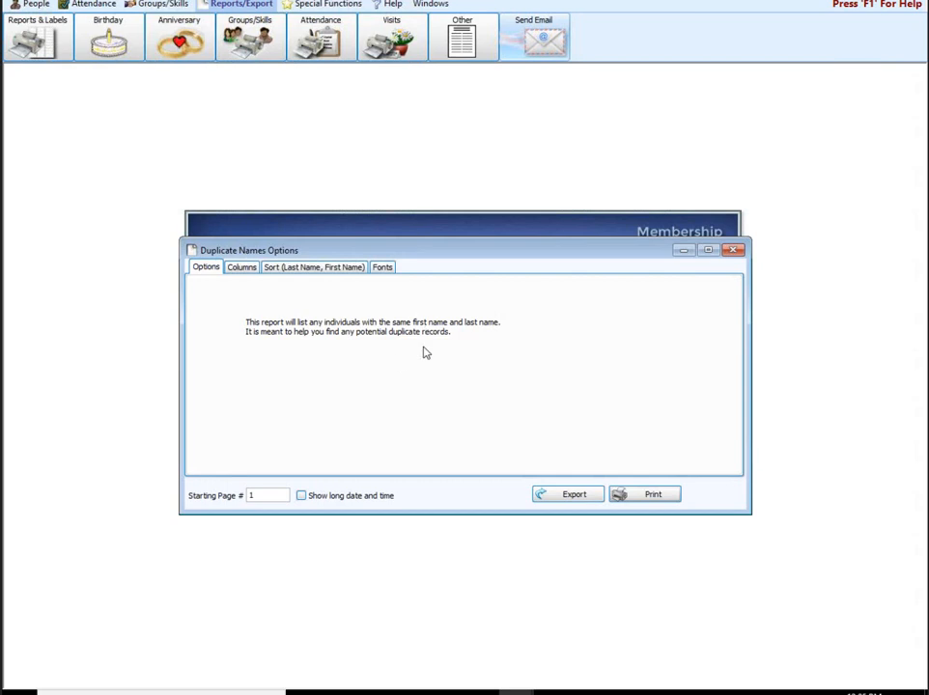
Step: Remove the Address (1) and Address (2) columns and preview the duplicate names report
click(250, 269)
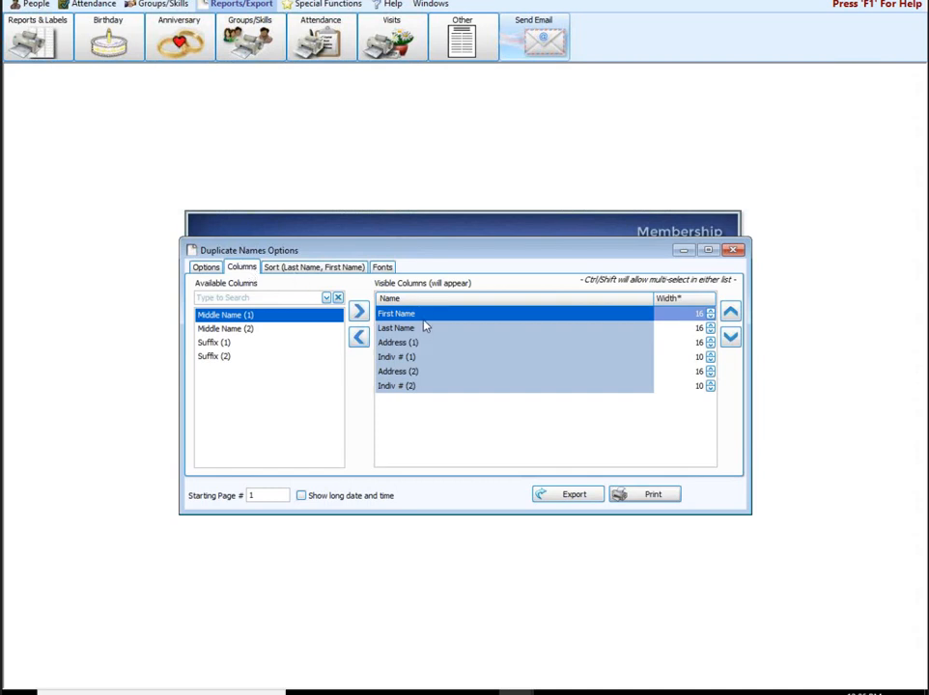
click(401, 343)
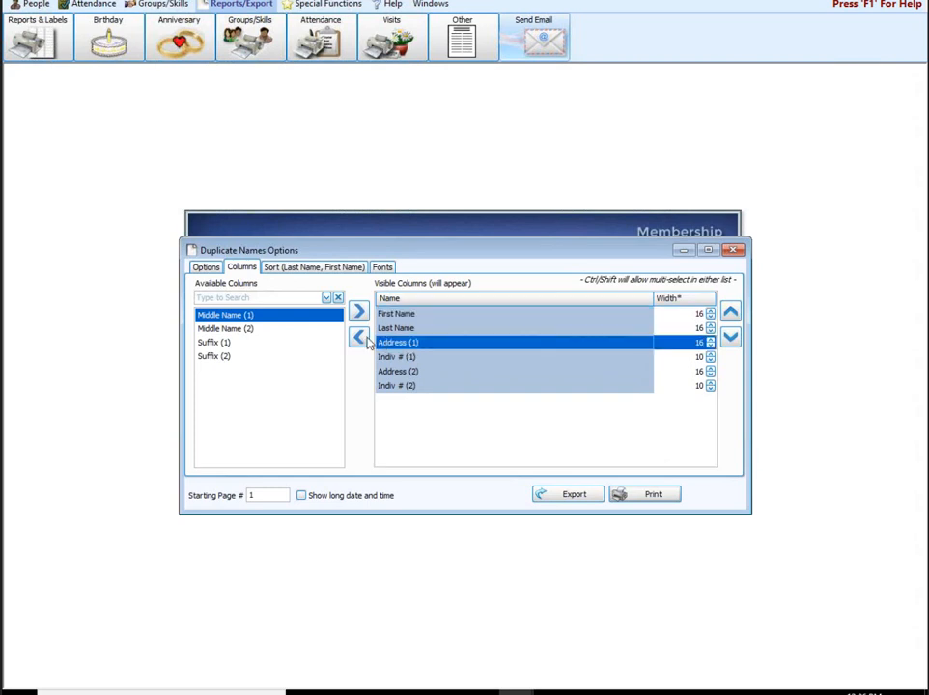
click(367, 339)
click(382, 356)
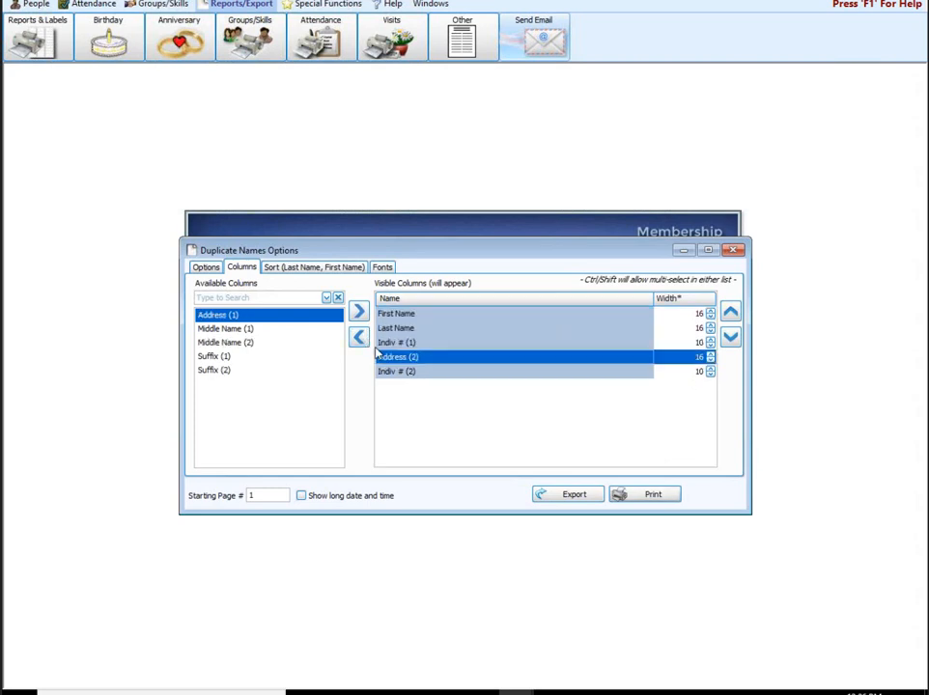
click(360, 338)
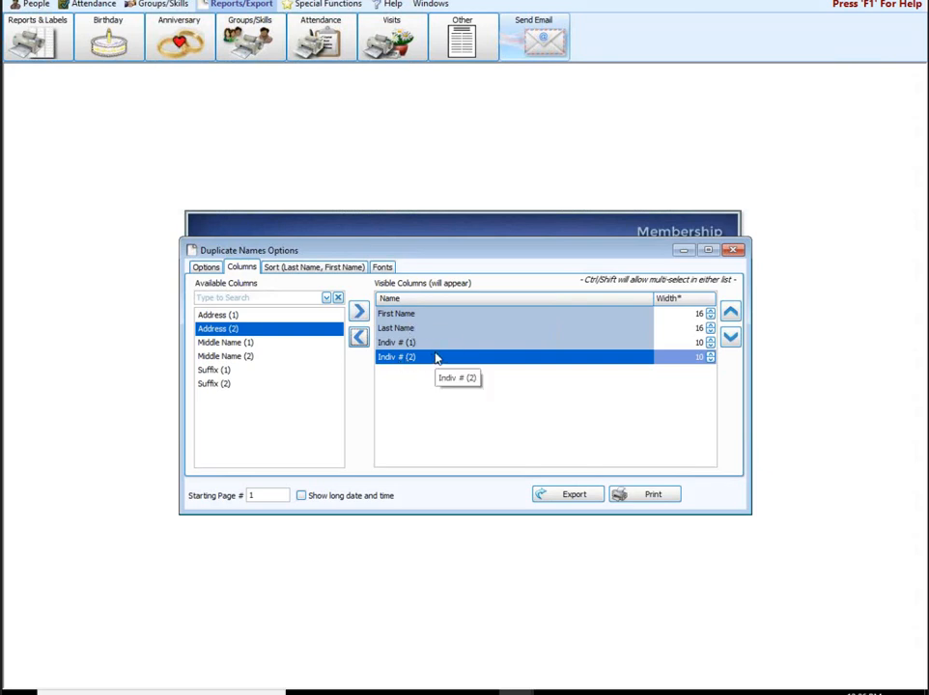
click(643, 495)
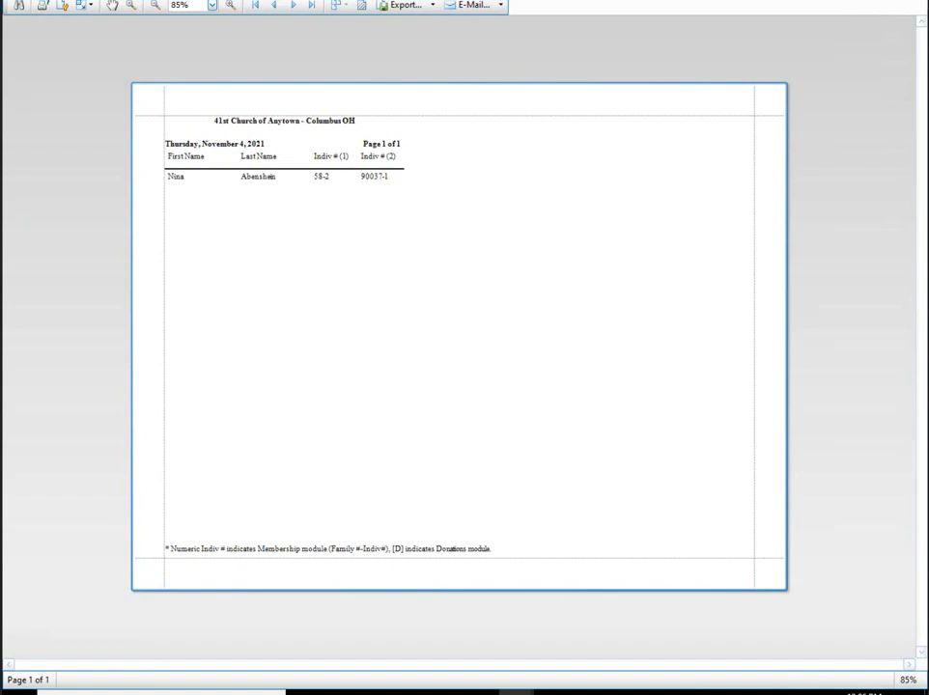
Step: Close the report preview and its options, then start a new member email
click(907, 1)
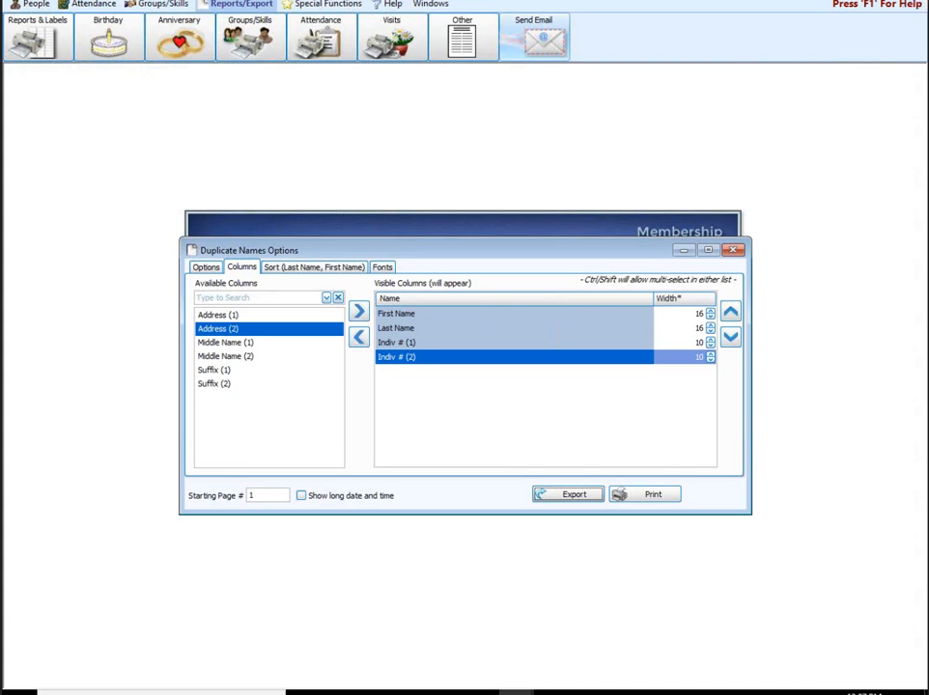
click(733, 250)
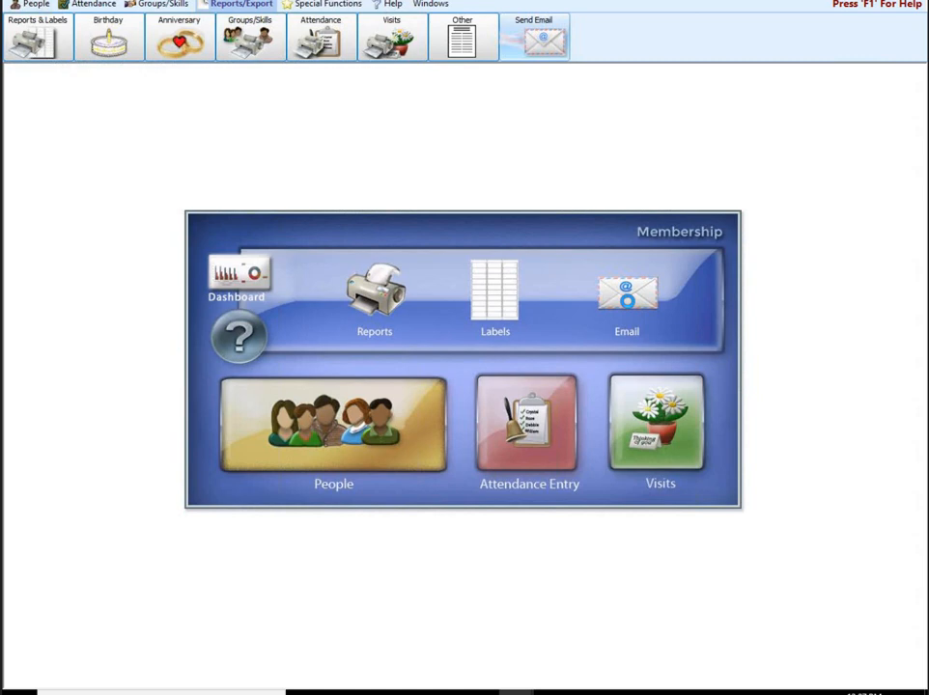
click(627, 306)
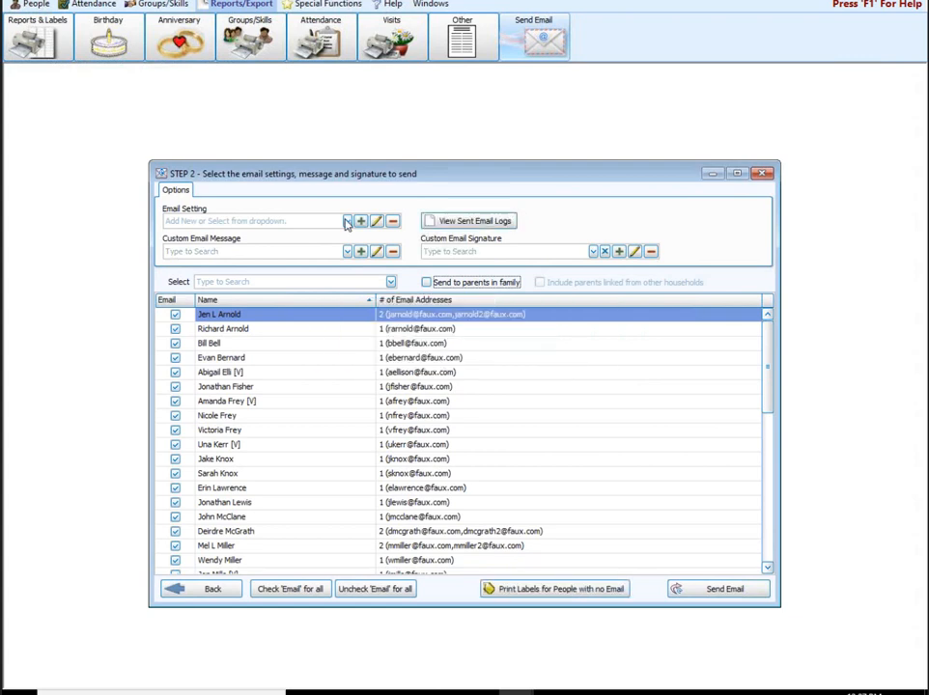
Step: Inspect the Email Statements mail server settings, cancel without changes, and close the email settings
click(346, 221)
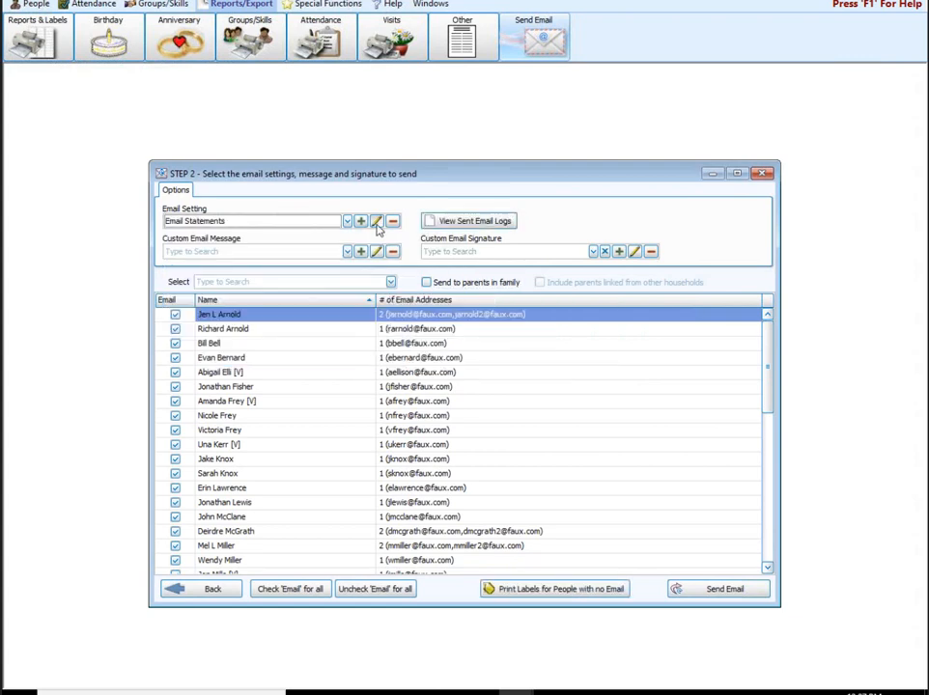
click(376, 221)
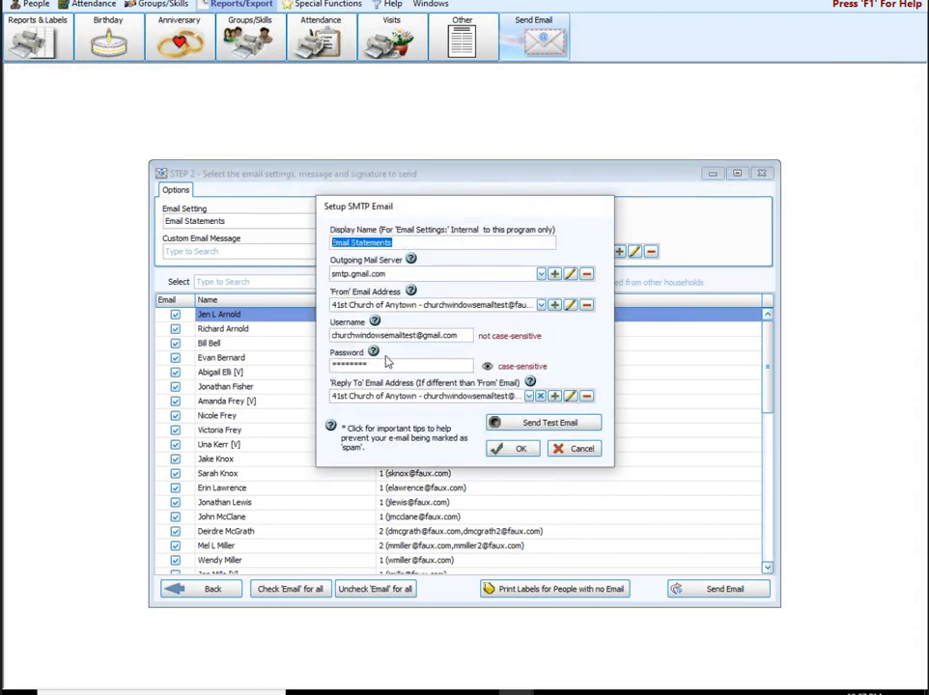
click(487, 367)
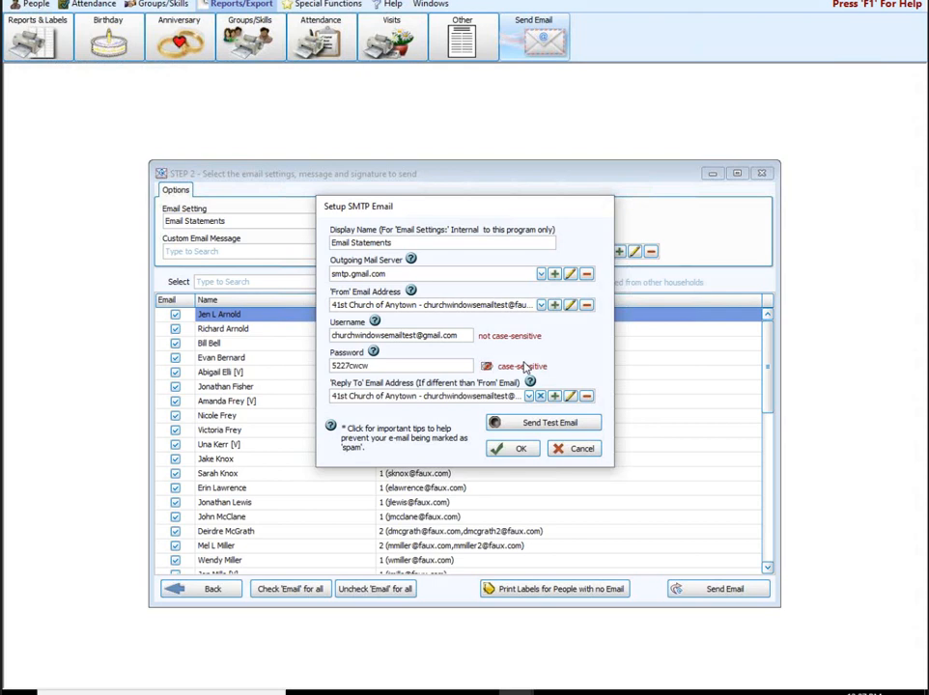
click(583, 450)
click(589, 450)
click(761, 173)
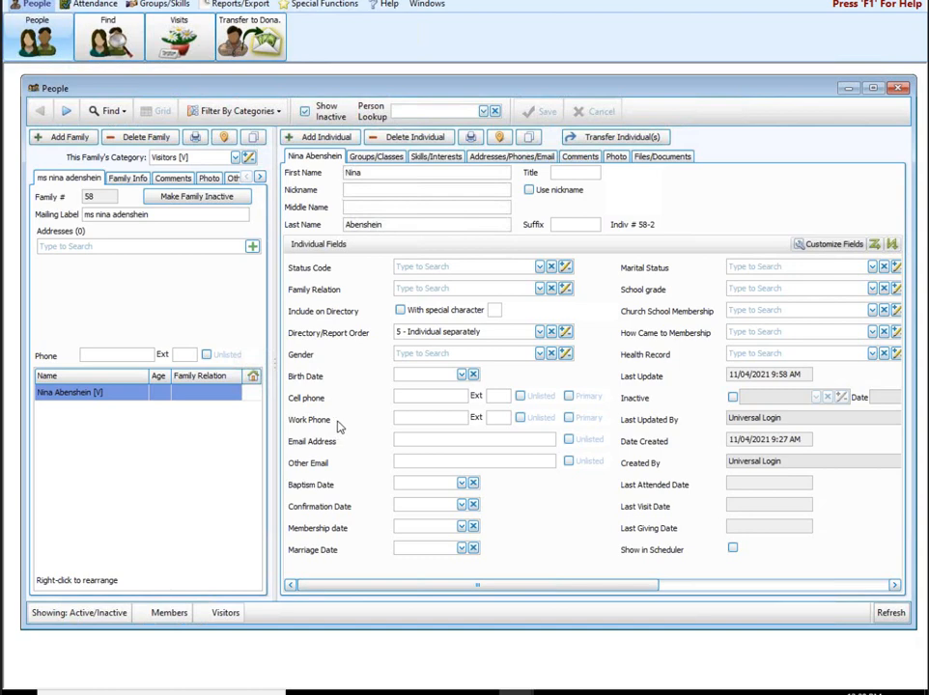
Step: Check the visitor's empty Files/Documents section, then close the People window
click(662, 159)
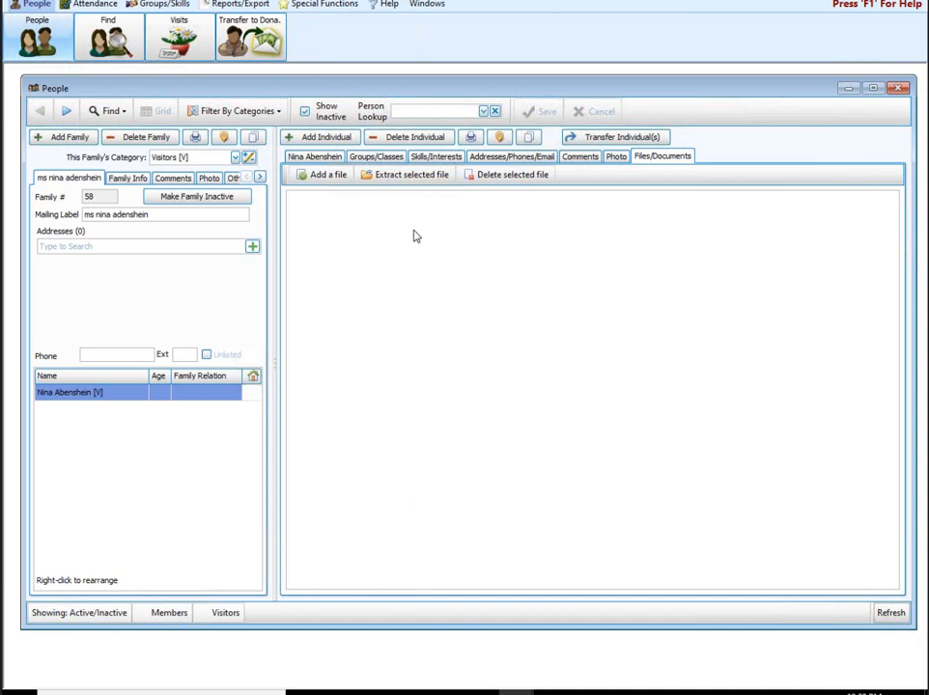
click(898, 88)
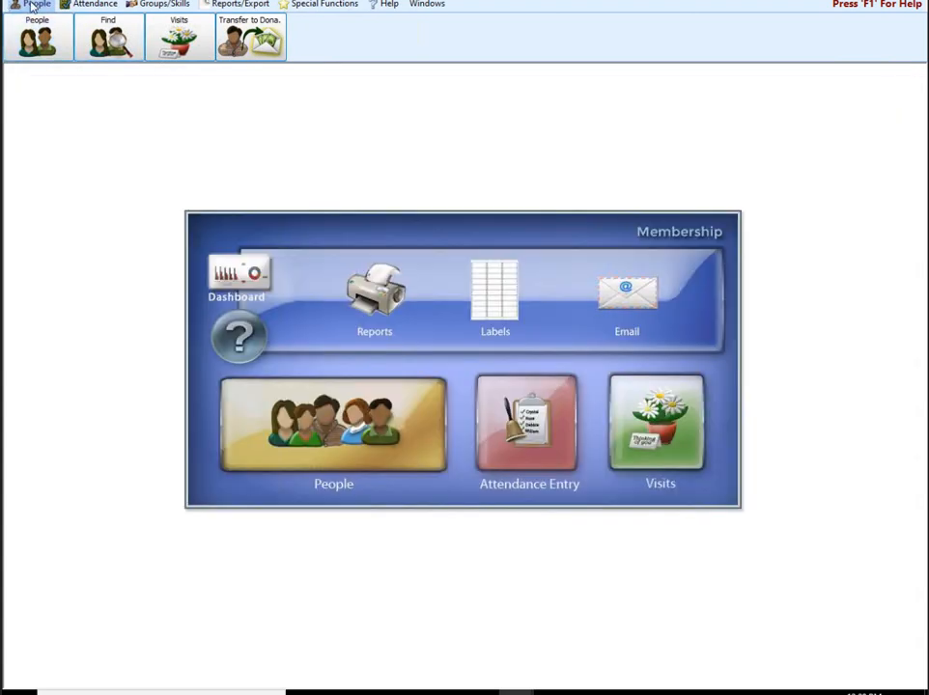
Step: Open the Find grid full-screen, search it for a partial e-mail address, then clear the filter
click(116, 49)
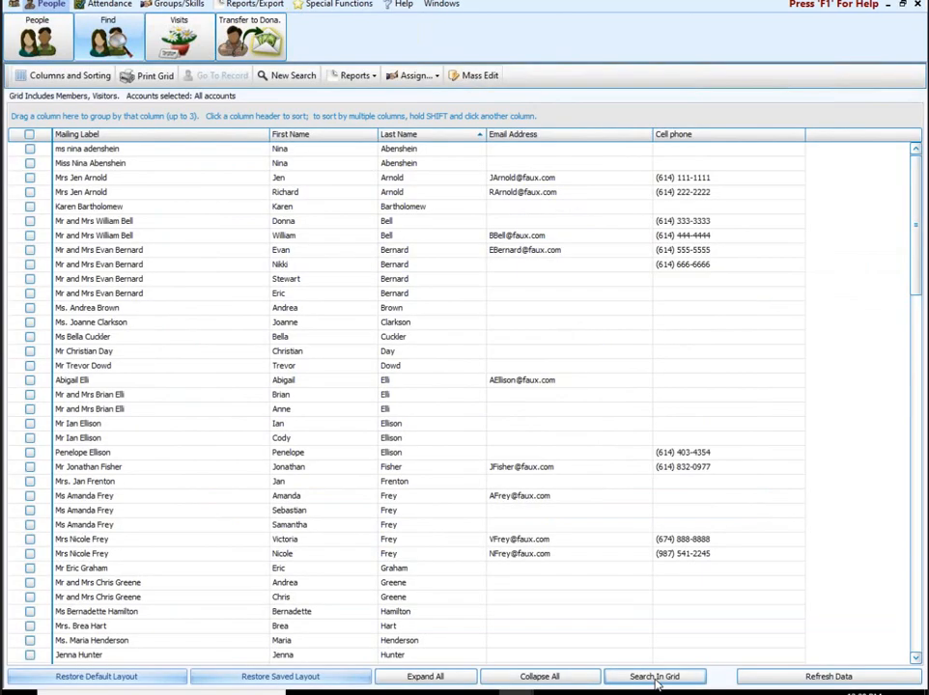
click(655, 678)
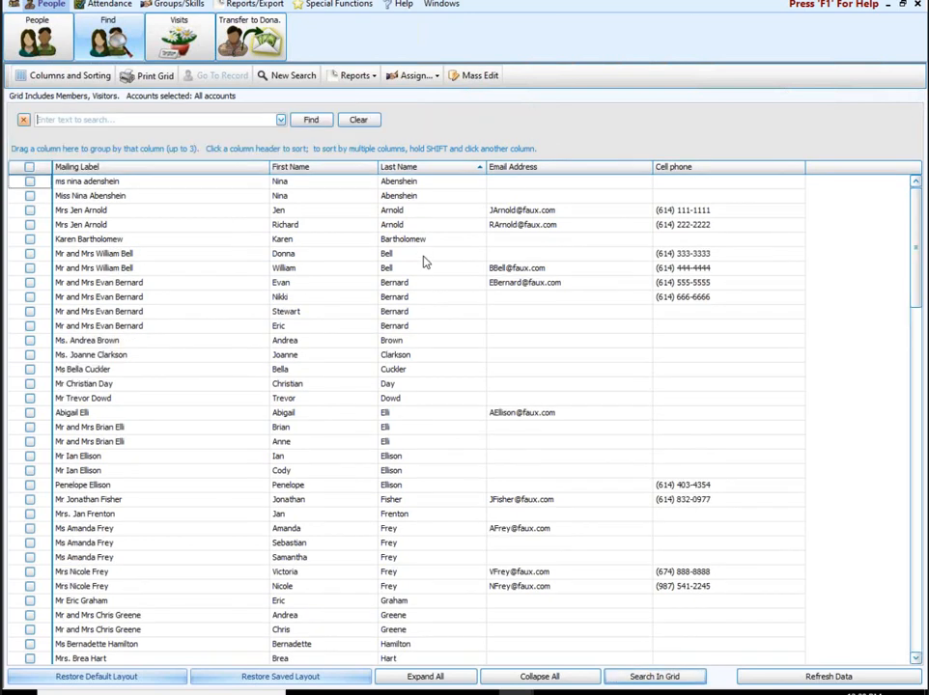
click(162, 117)
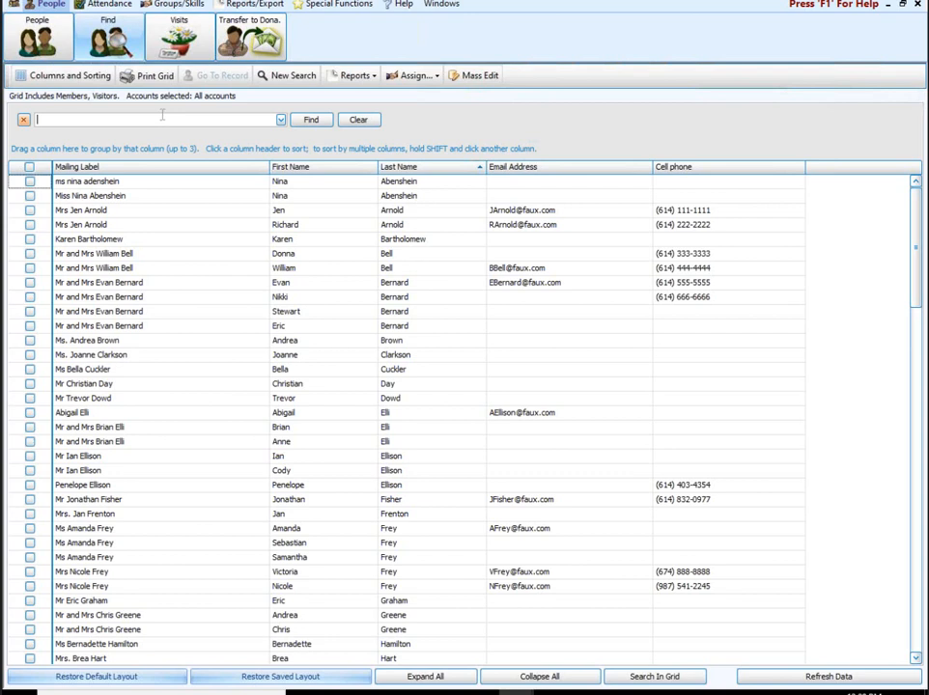
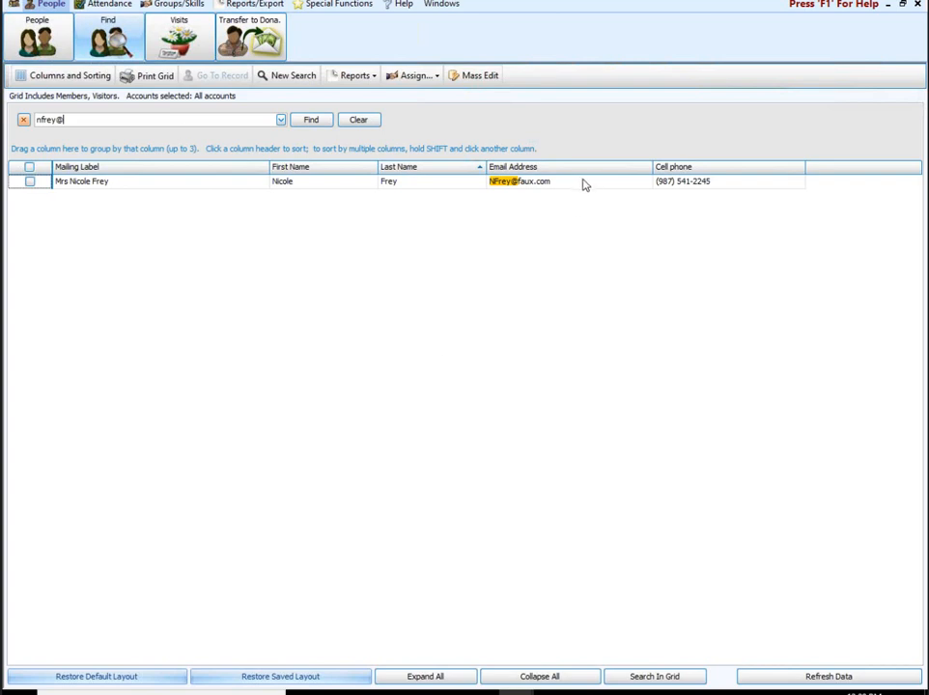
click(23, 119)
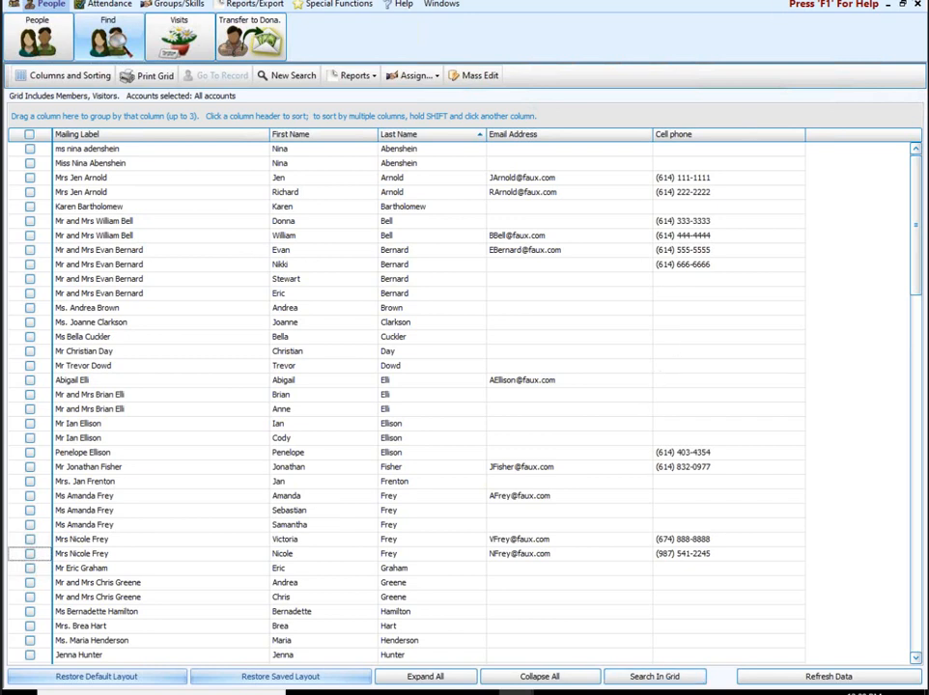
Step: Close the people grid, switch to Donations, and open the View and Enter Pledges window
click(915, 1)
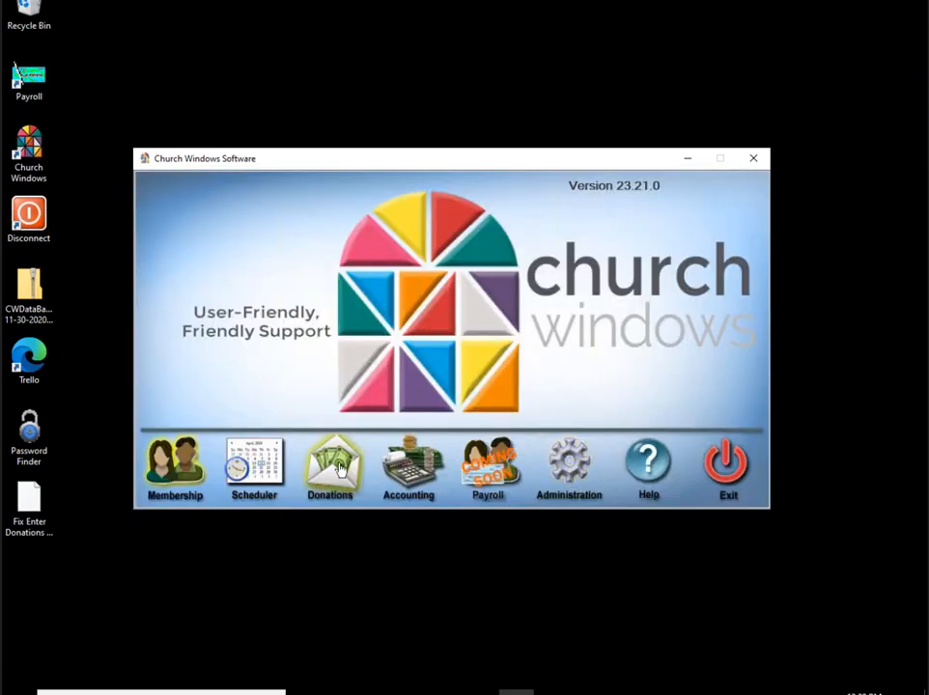
click(335, 467)
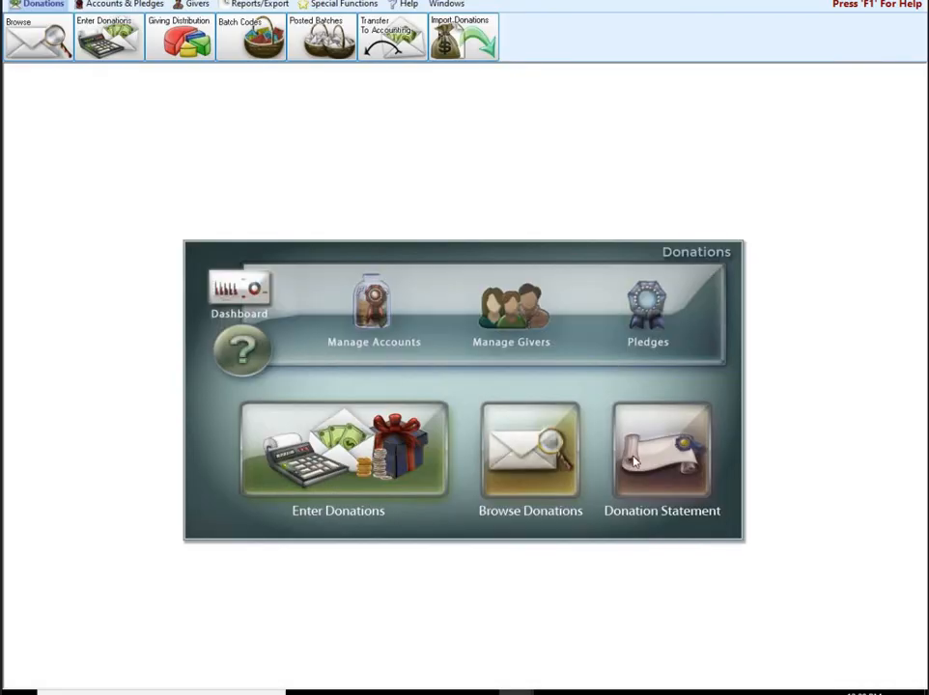
click(654, 305)
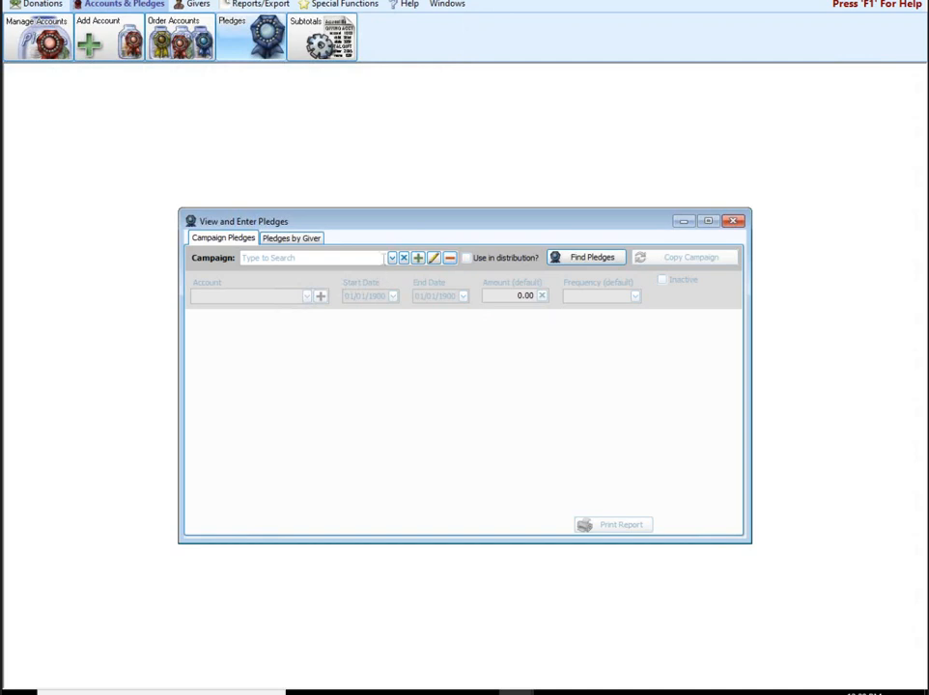
Step: Select the 2021 Campaign to list its $48,930.00 in pledges and open the report options
click(392, 258)
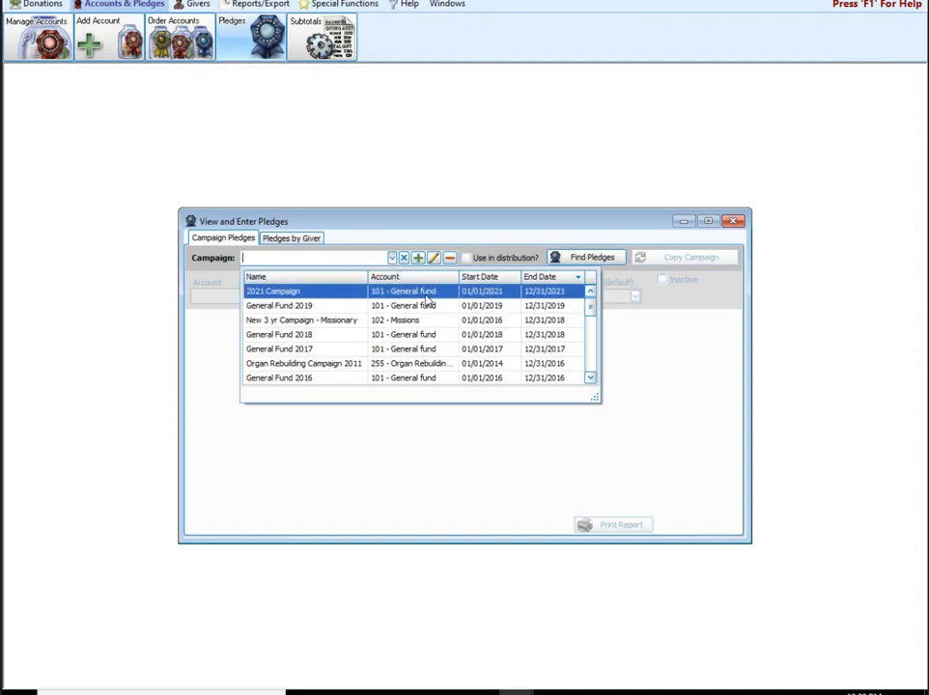
click(425, 300)
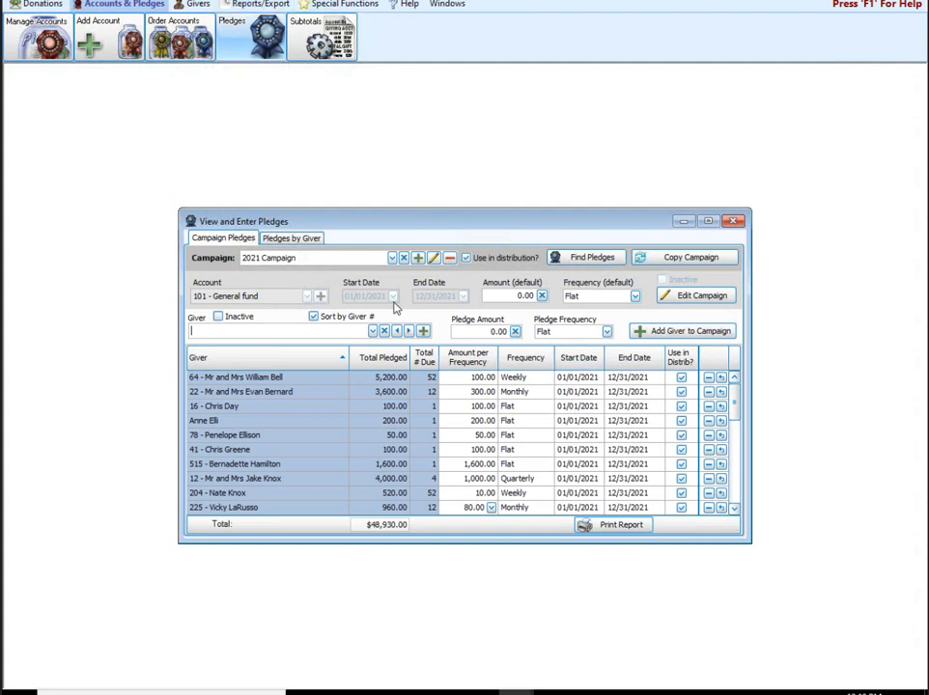
click(637, 529)
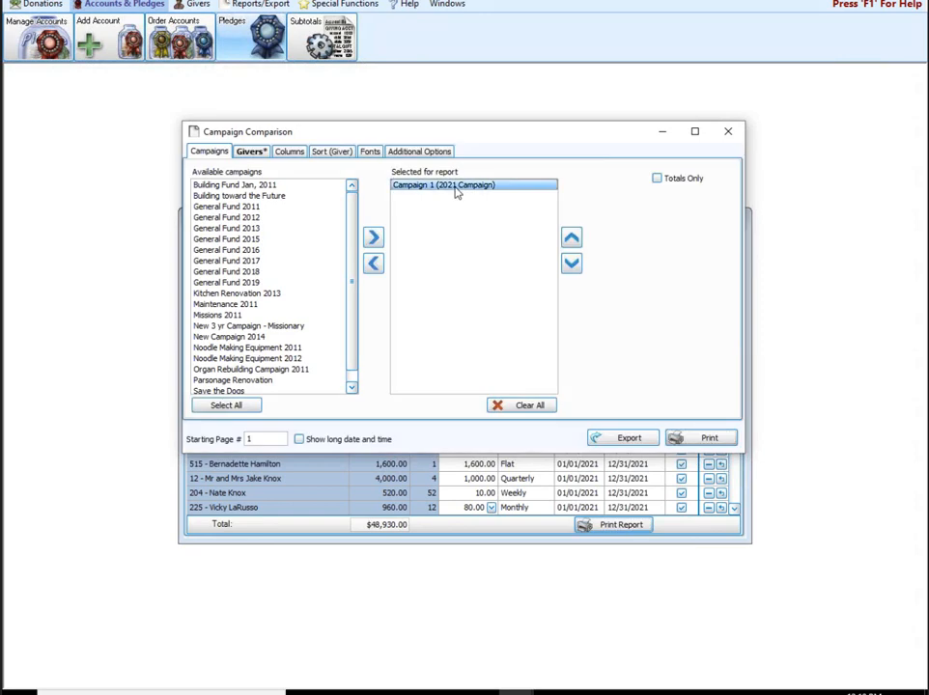
Step: Print the 2021 Campaign Comparison report, review its Columns tab, then close both windows
click(702, 441)
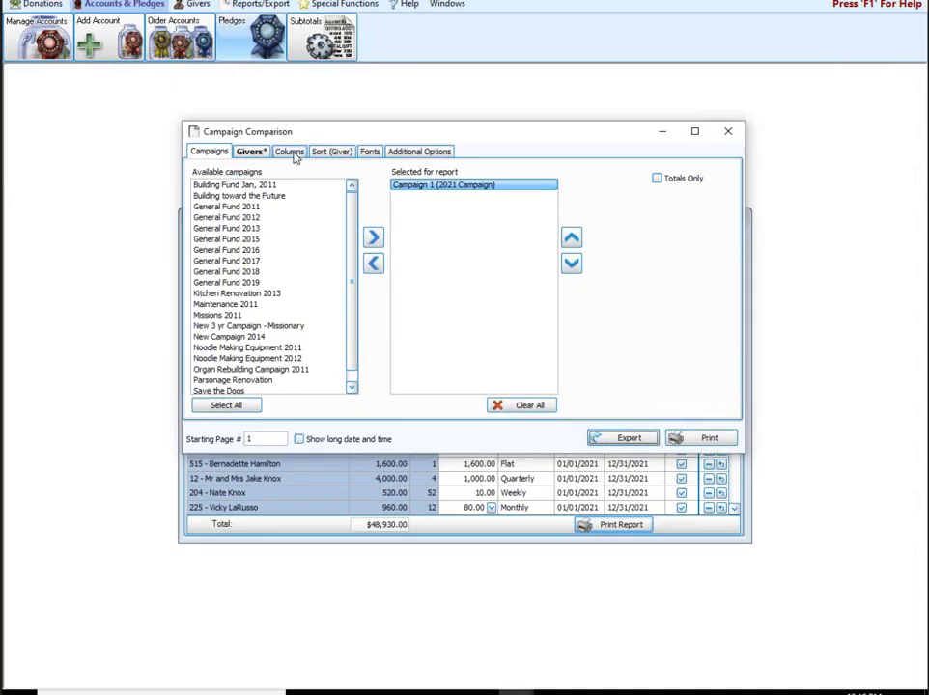
click(293, 157)
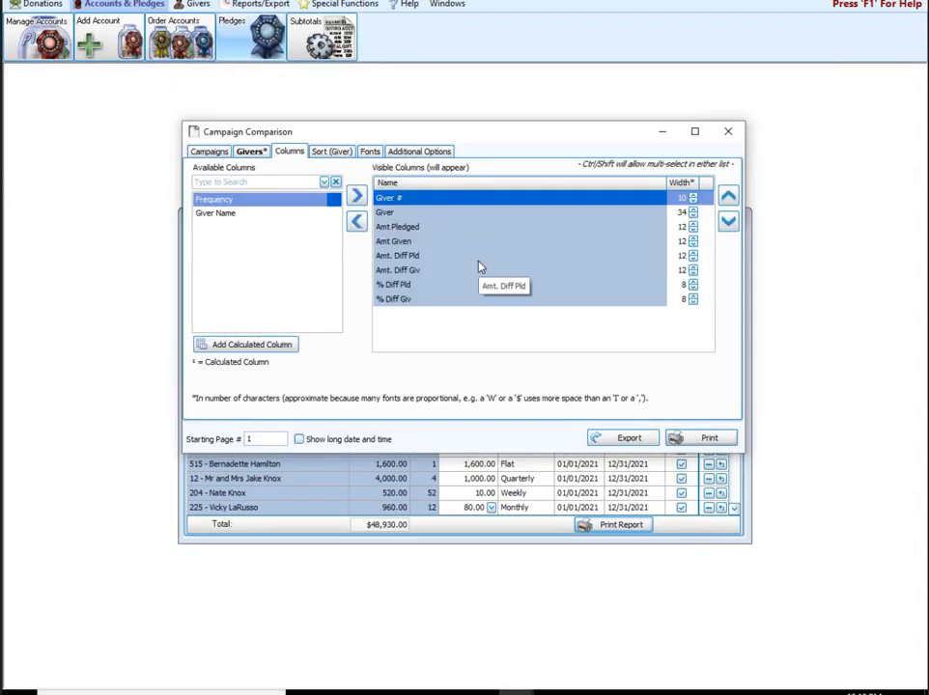
click(727, 131)
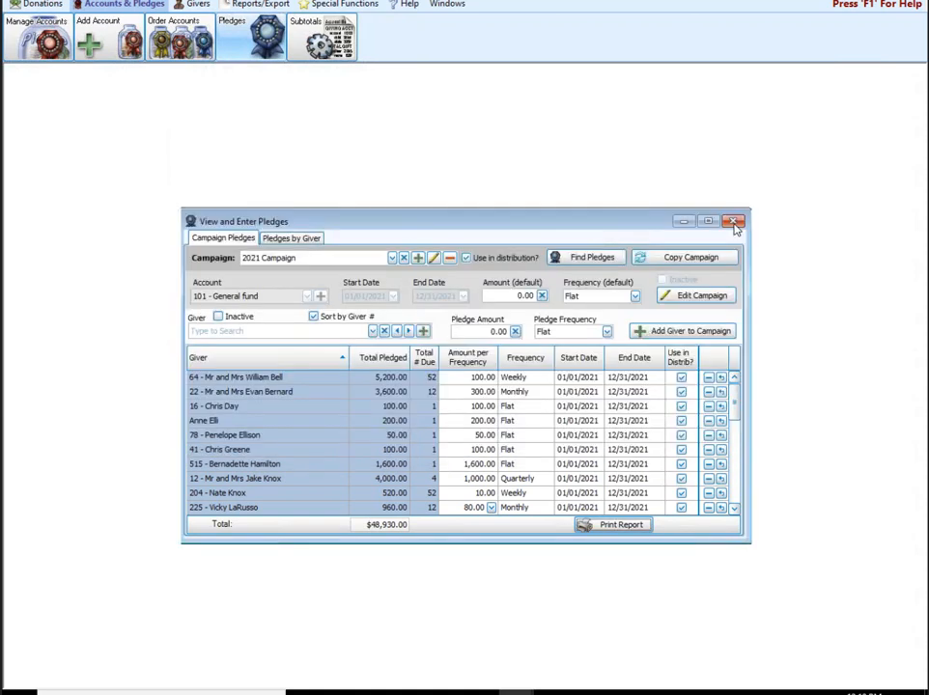
click(734, 223)
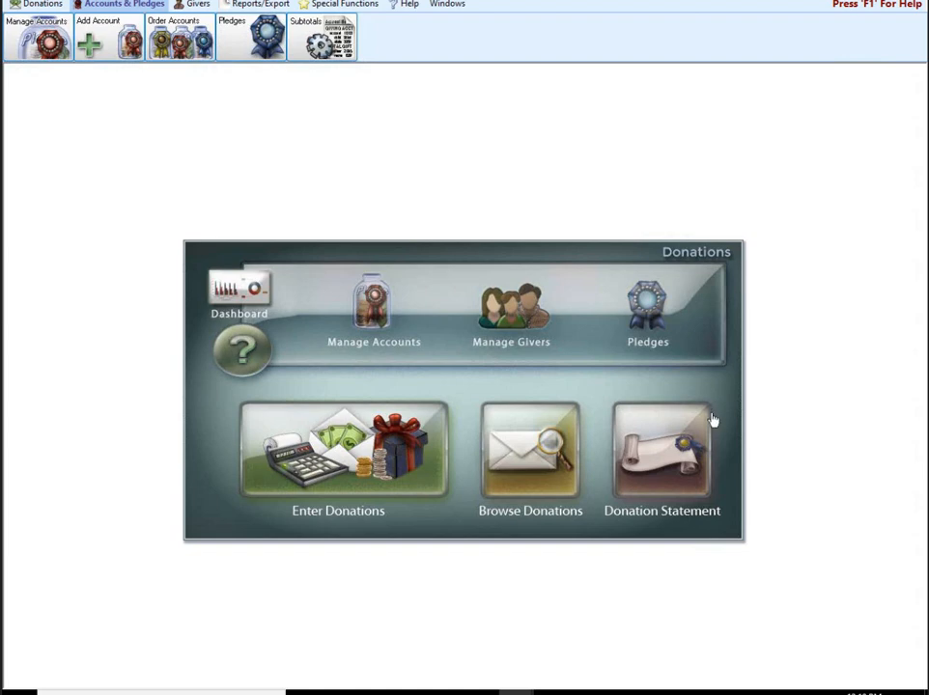
Step: Start a donation statement run and advance to Step 2 with the Windowed Envelope layout
click(678, 441)
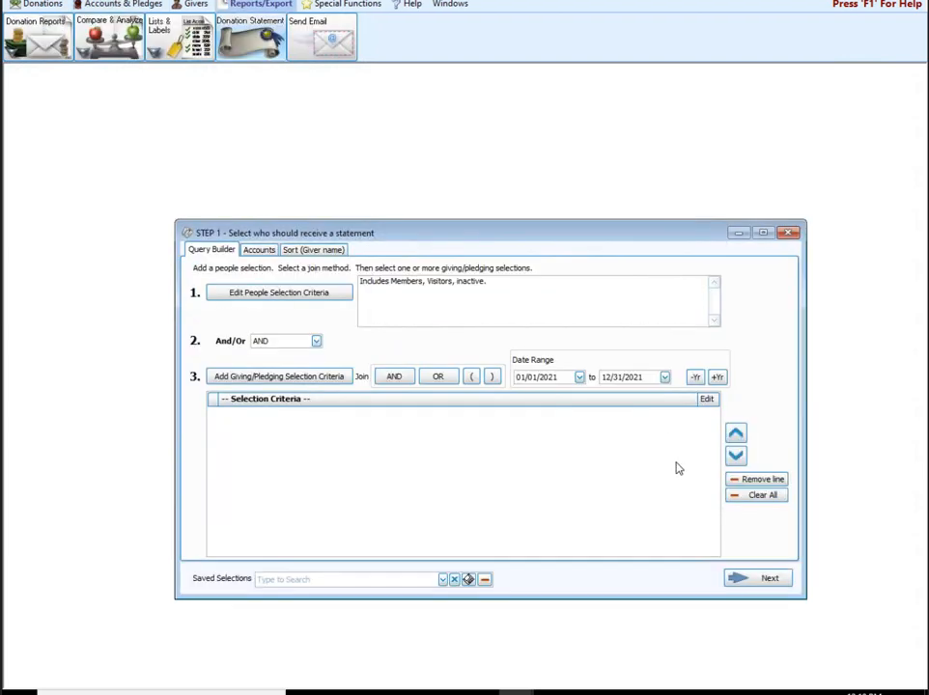
click(757, 579)
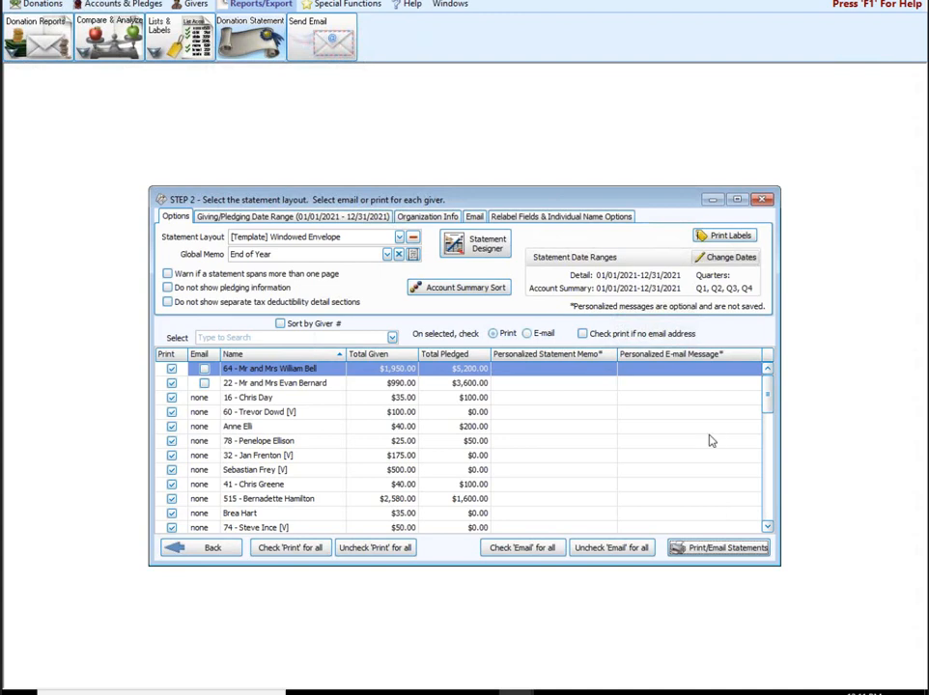
Step: Search for a giver by name, pick them from the results, and dismiss the not-found message
click(260, 338)
text(a)
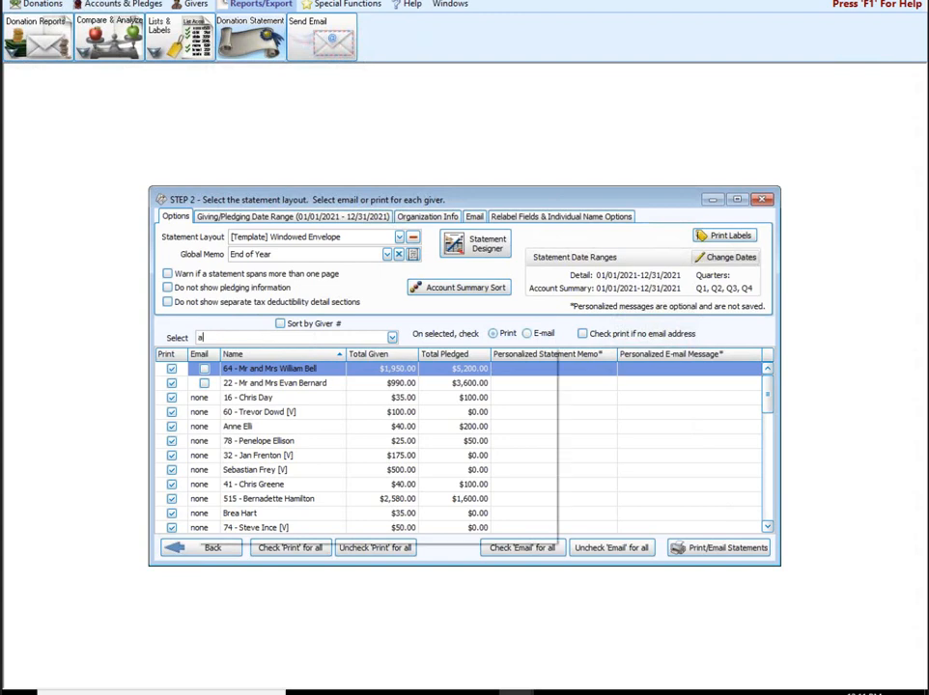
text(rn)
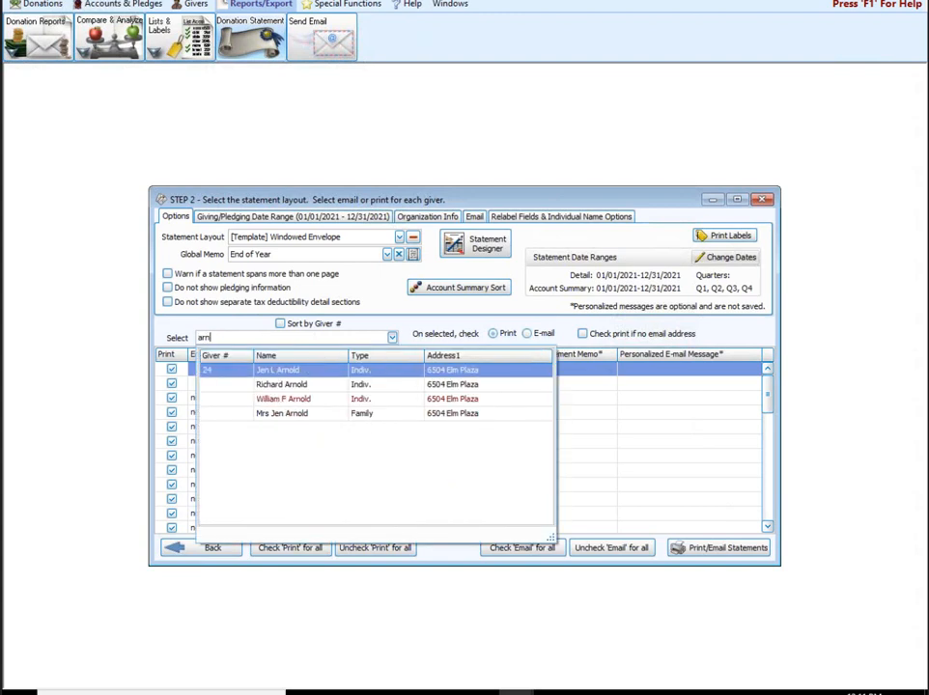
click(287, 385)
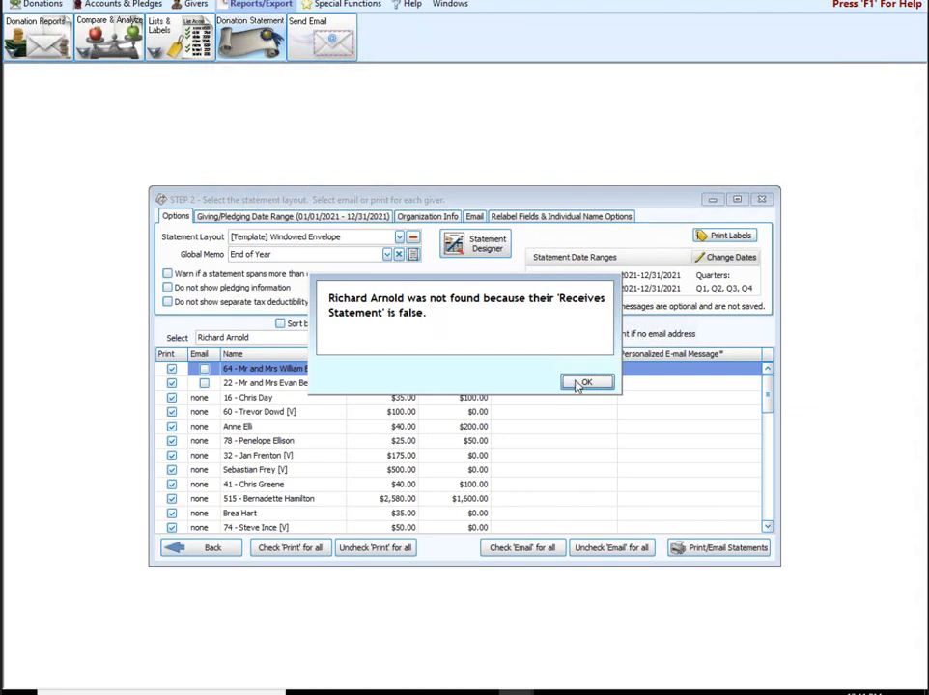
click(604, 376)
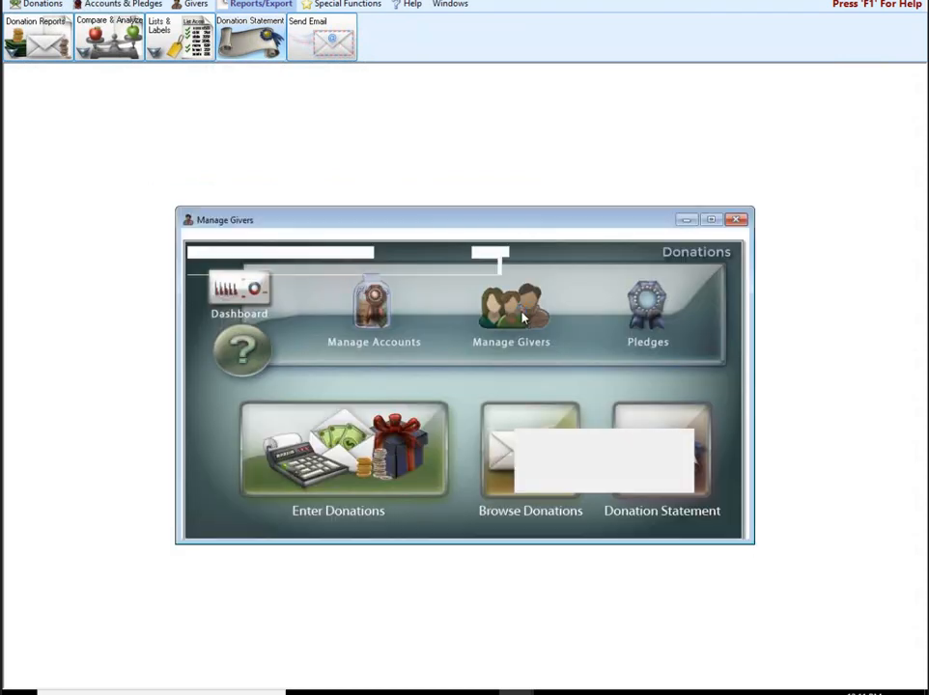
Step: Turn on Receives Statement for the selected giver in Manage Givers and close the window
click(307, 390)
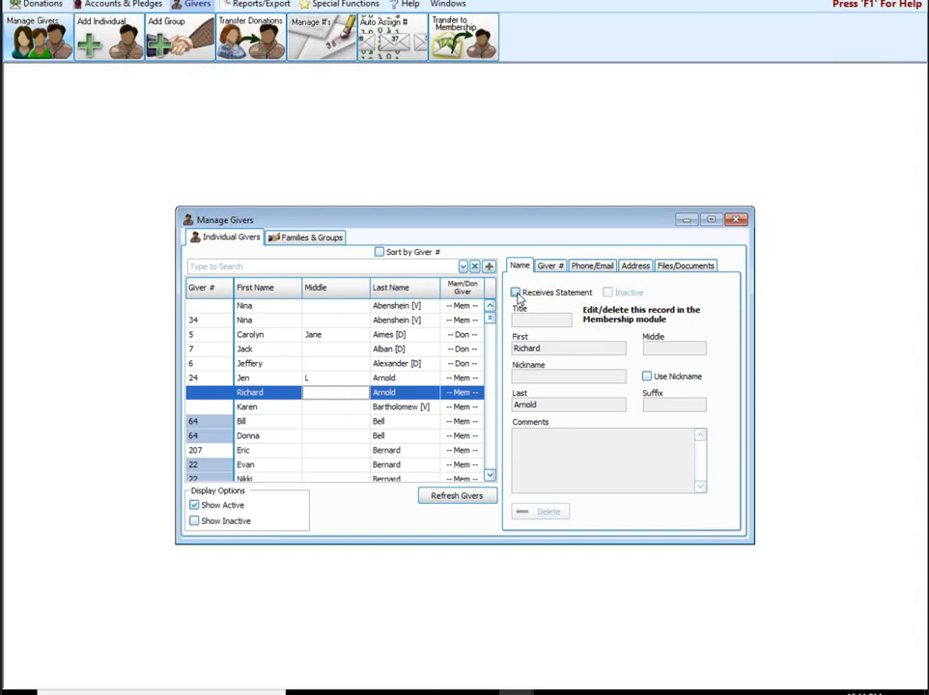
click(517, 293)
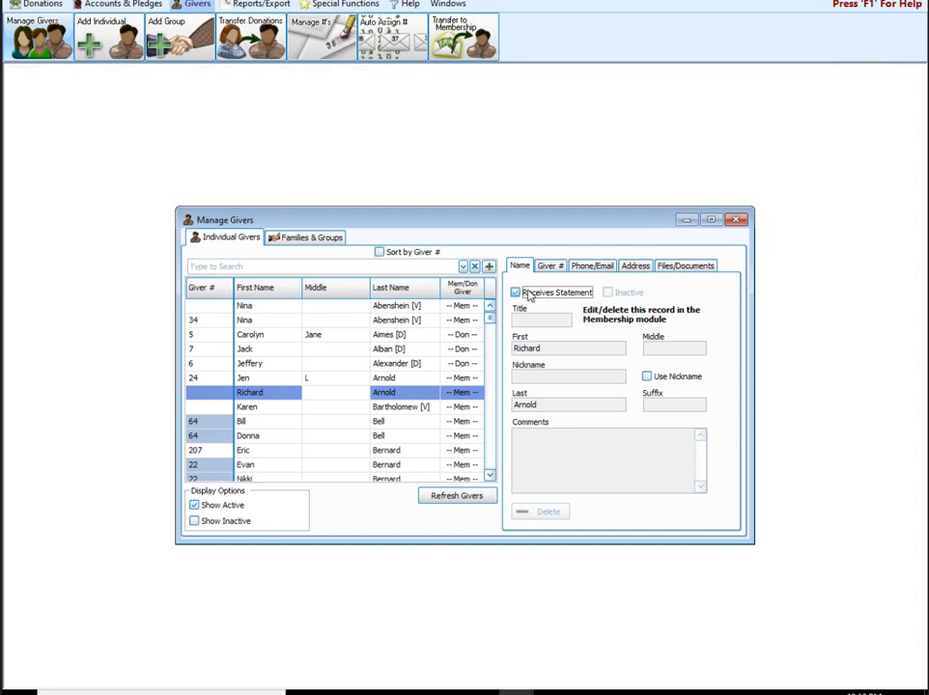
click(736, 221)
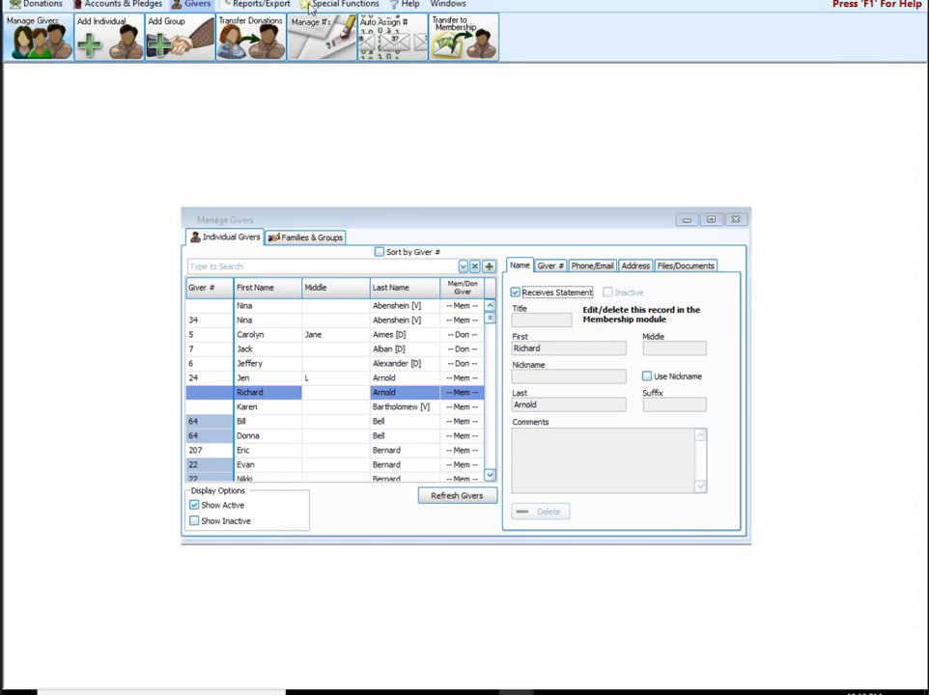
click(312, 6)
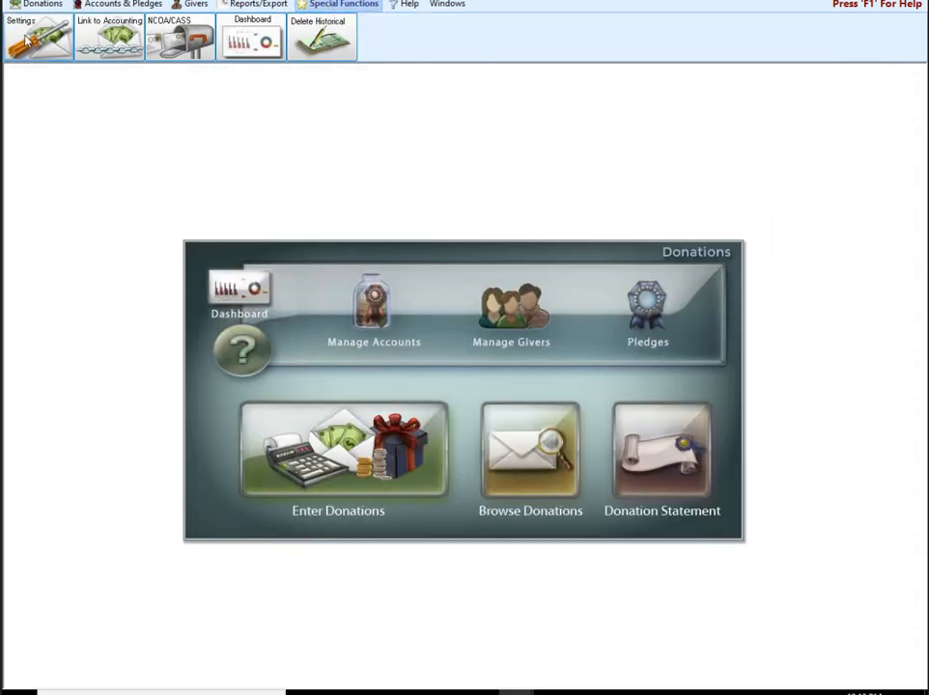
Step: Decline setting Receives Statement true for all givers and cancel Settings without changes
click(26, 39)
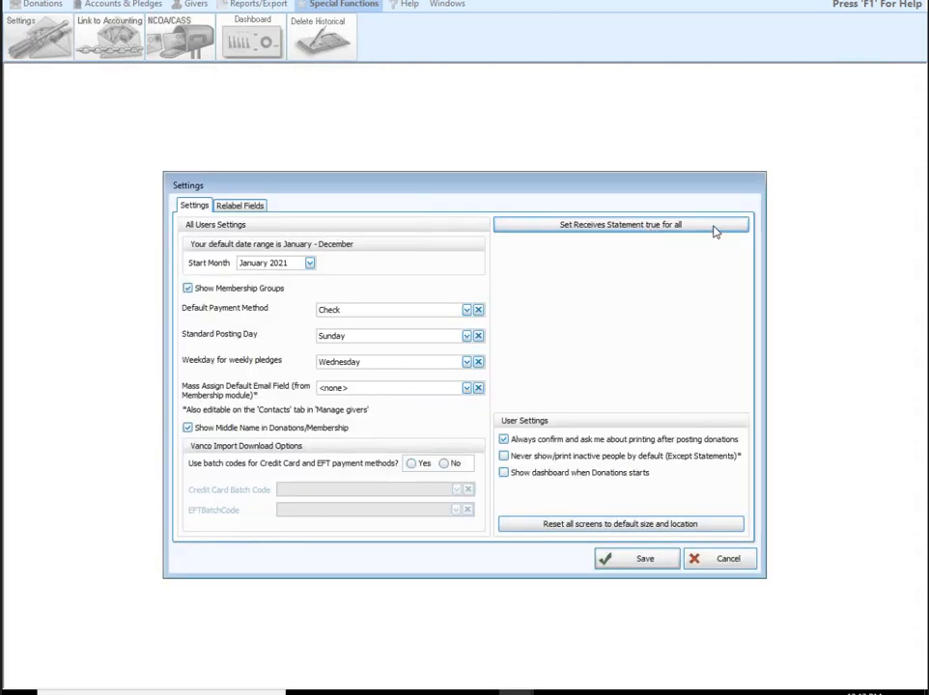
click(714, 231)
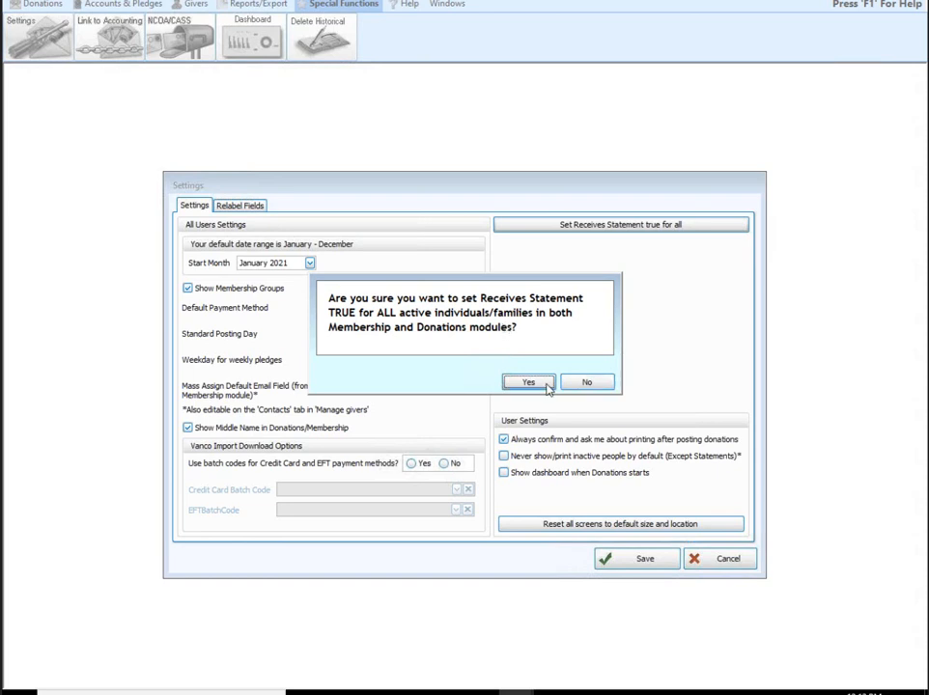
click(597, 386)
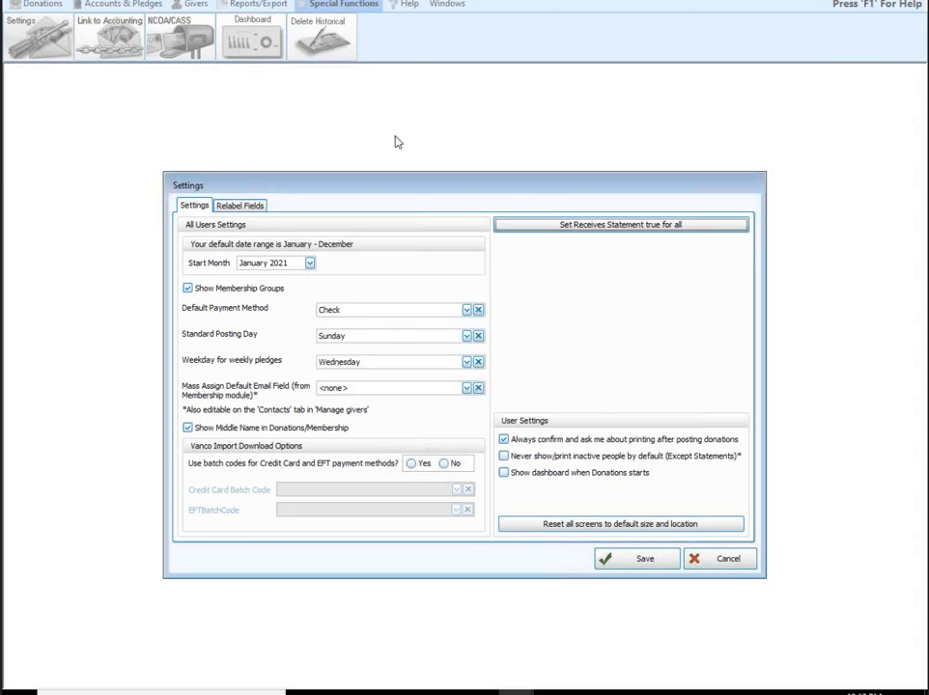
click(729, 560)
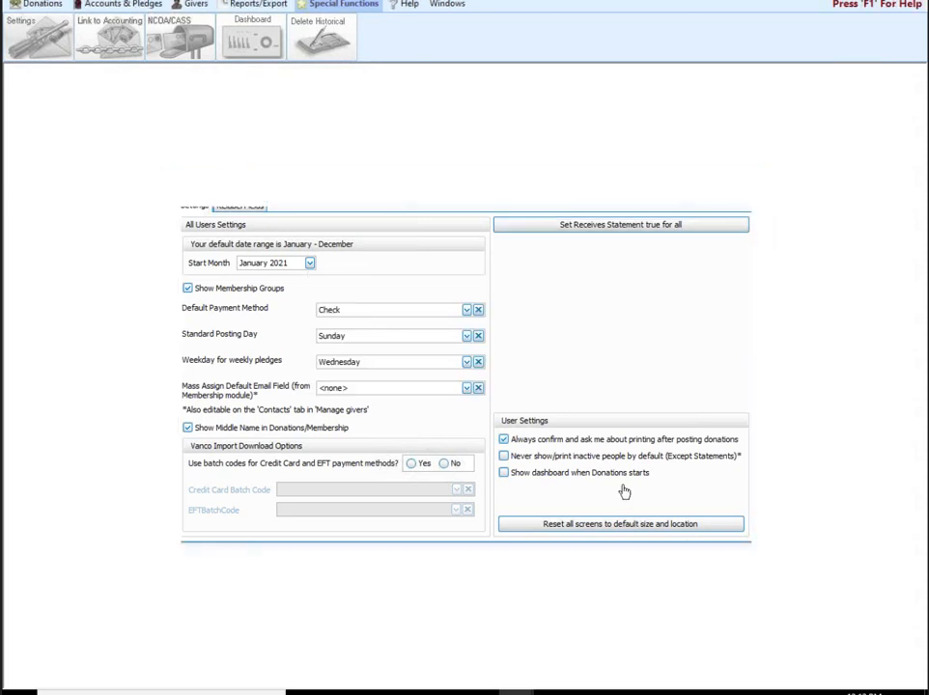
click(269, 5)
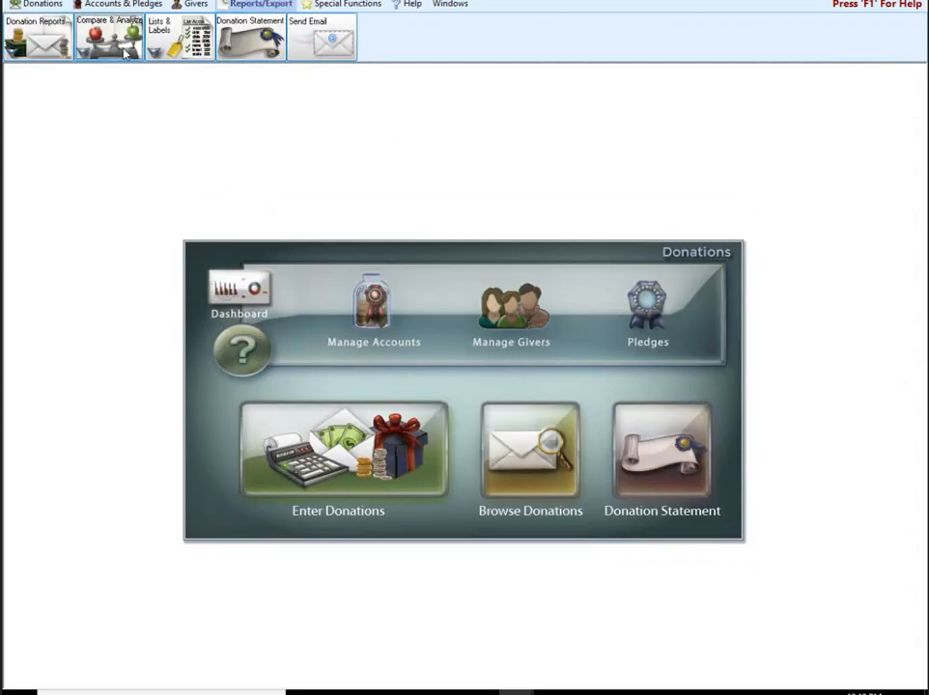
Step: Browse the Compare & Analyze report list, then close it
click(125, 54)
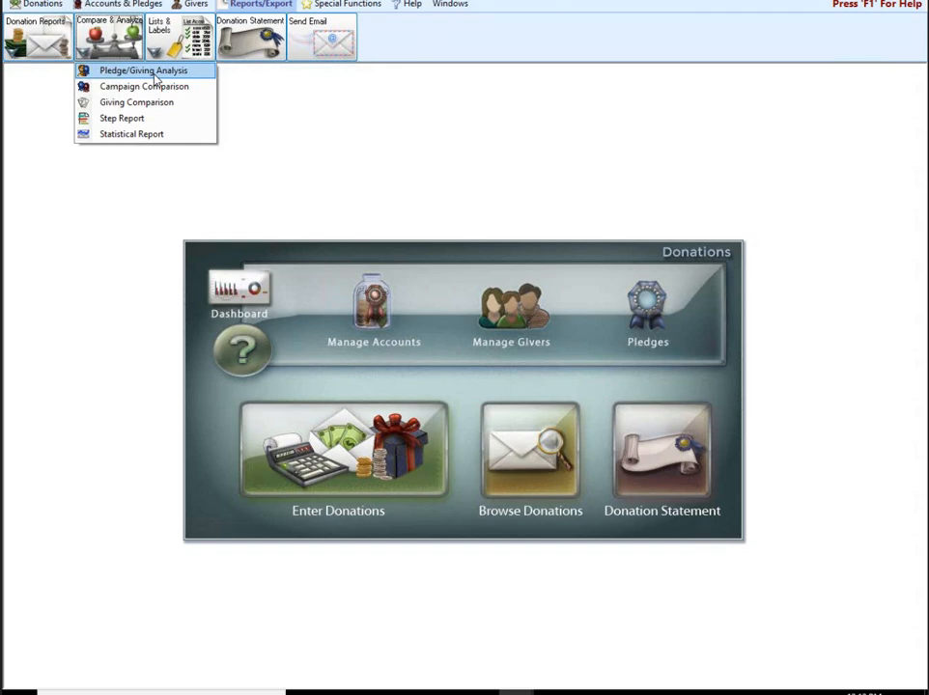
click(504, 108)
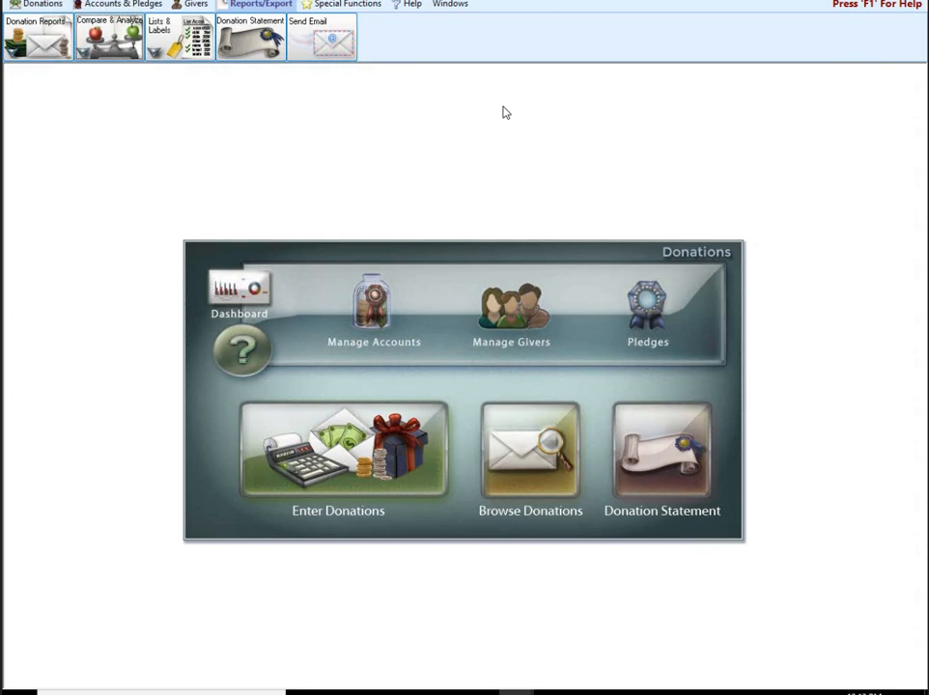
click(191, 4)
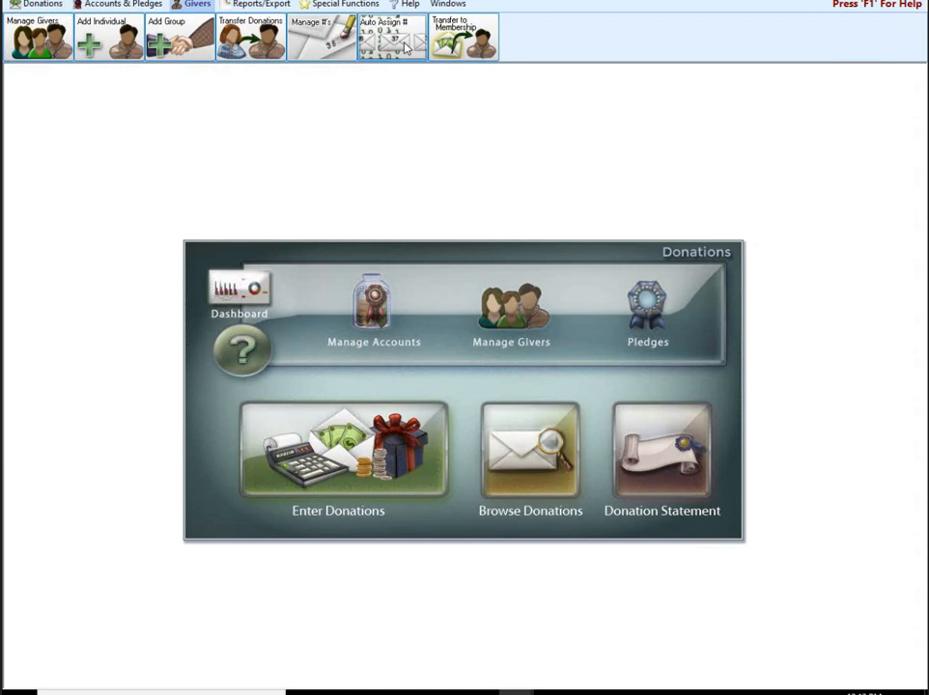
Step: Open Reassign Giver Numbers, then close it and discard the unsaved changes
click(392, 38)
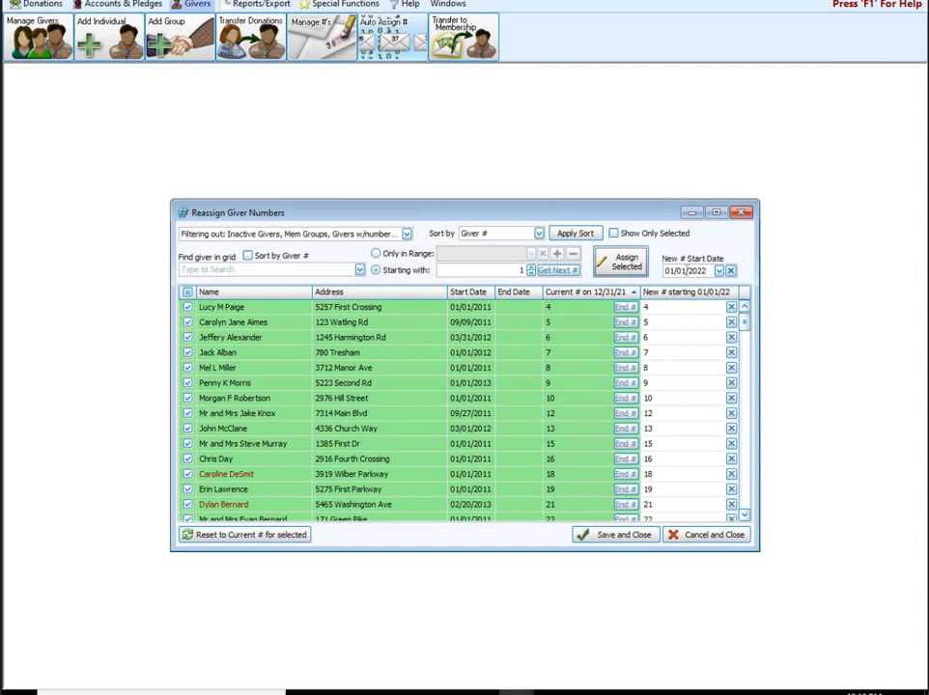
click(740, 213)
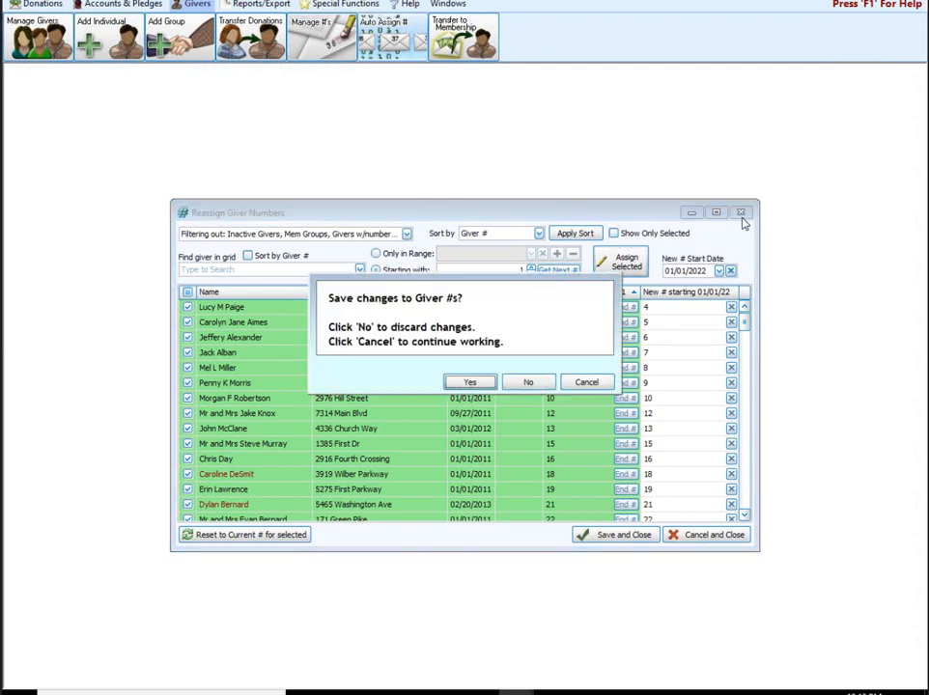
click(528, 382)
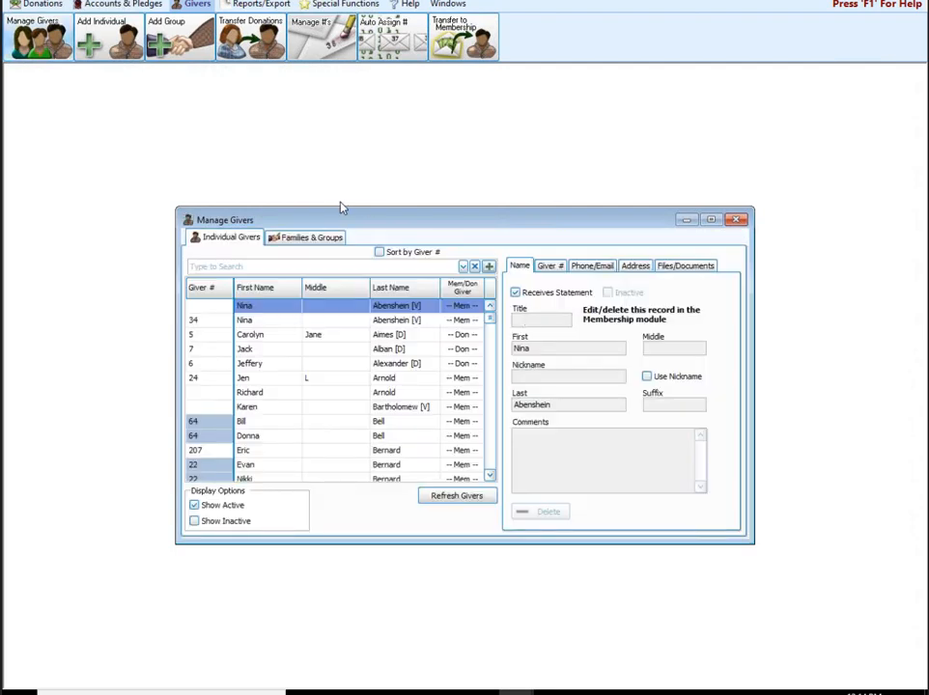
Step: View the giver's Files/Documents, then close Manage Givers and return to the Donations tools
click(707, 268)
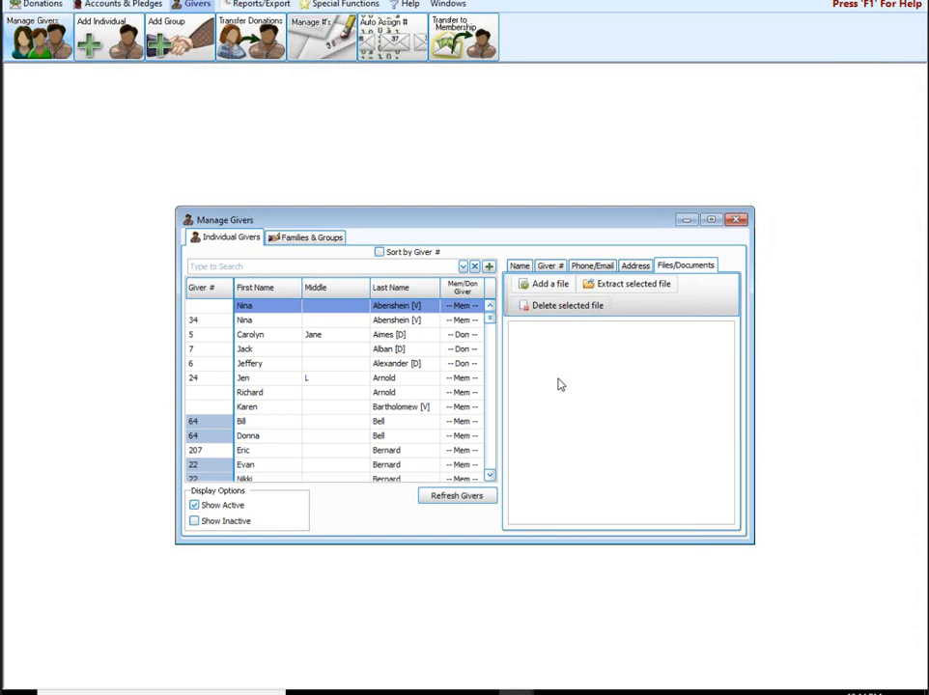
click(735, 220)
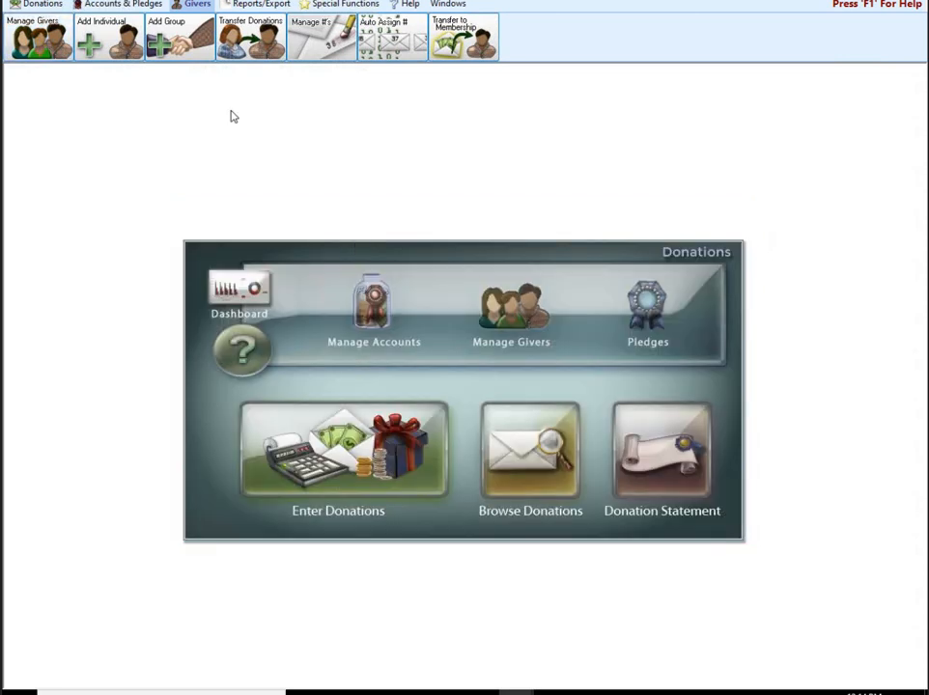
click(42, 5)
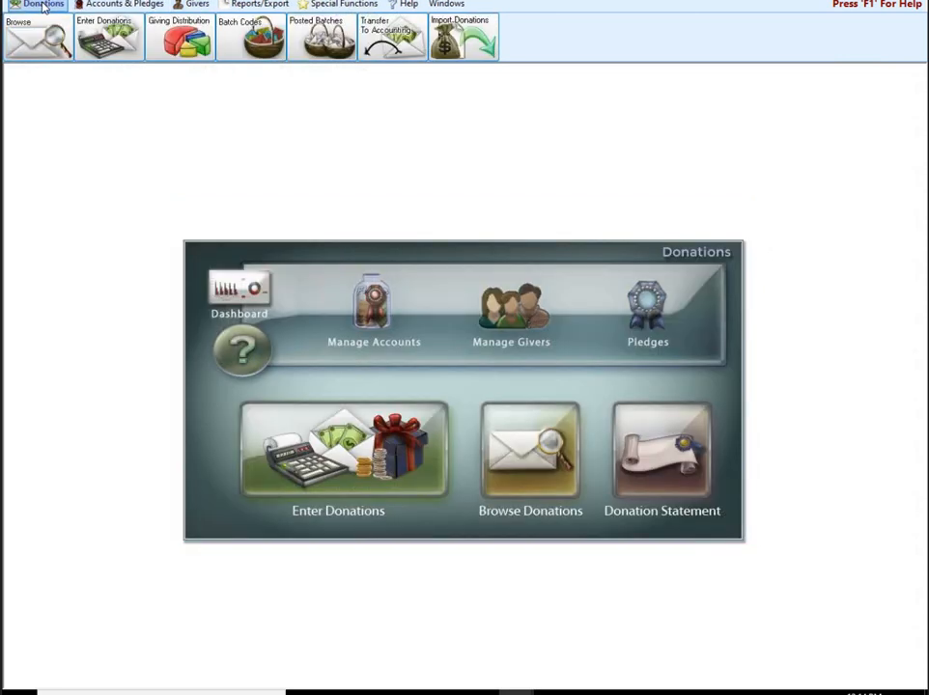
Step: Select the 02/07/2021 and both 02/14/2021 posted batches and print them
click(333, 43)
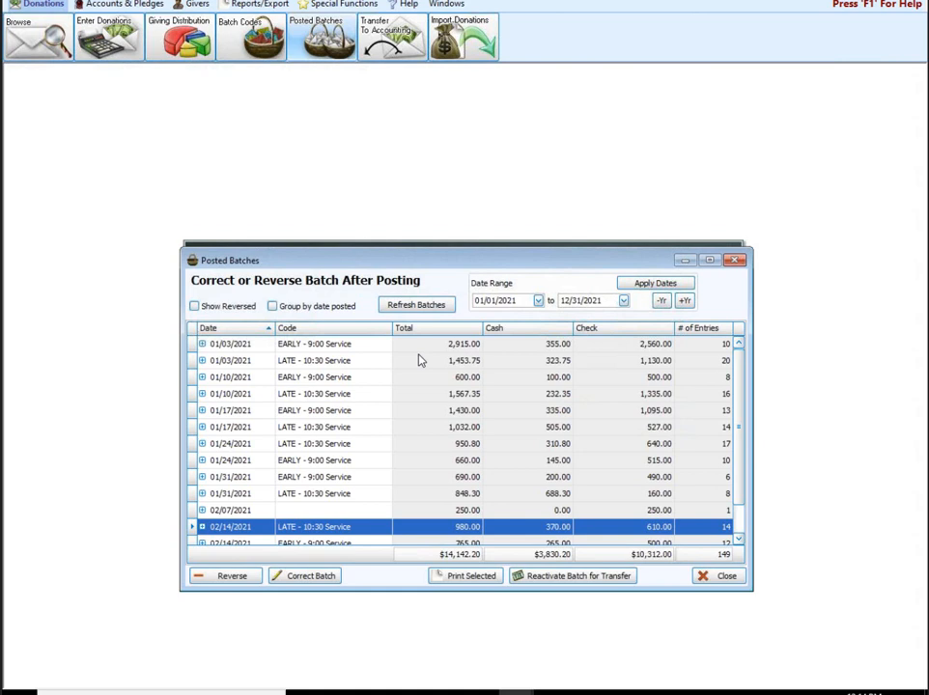
scroll(346, 447, down, 1)
click(251, 497)
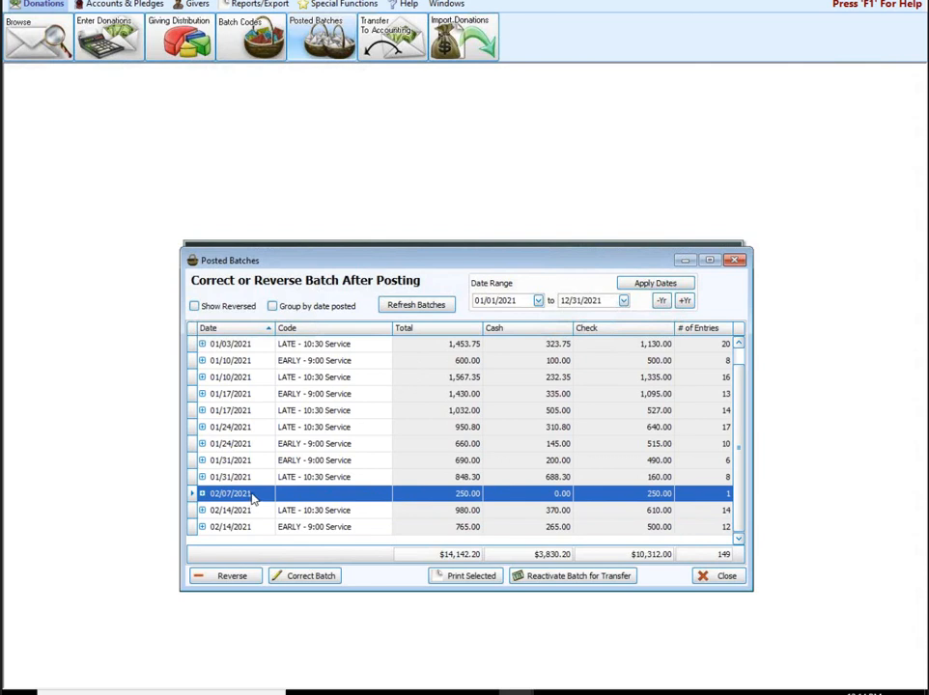
drag(251, 496, 249, 527)
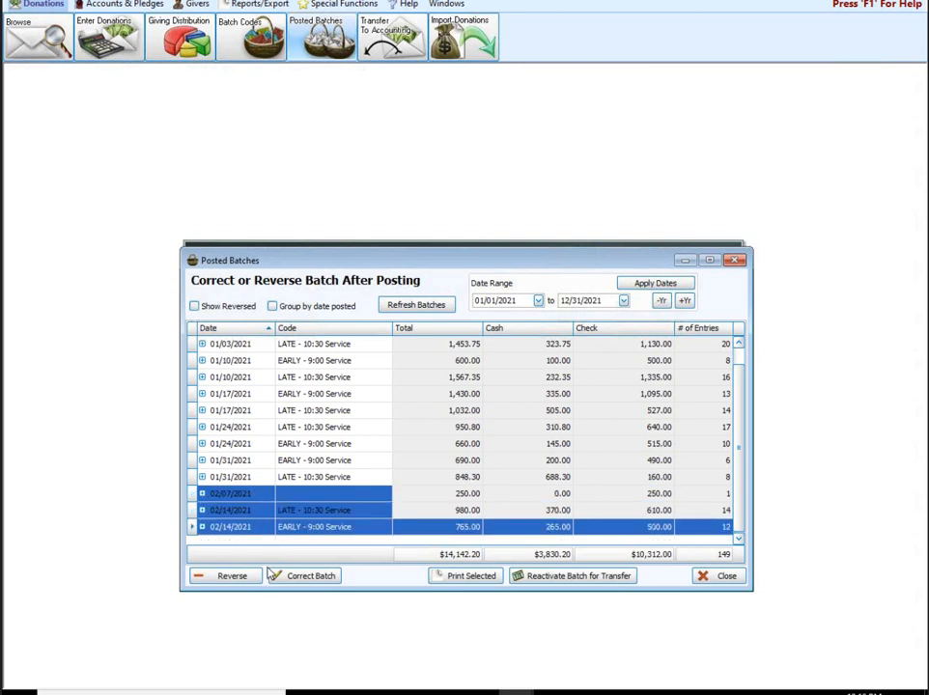
click(472, 580)
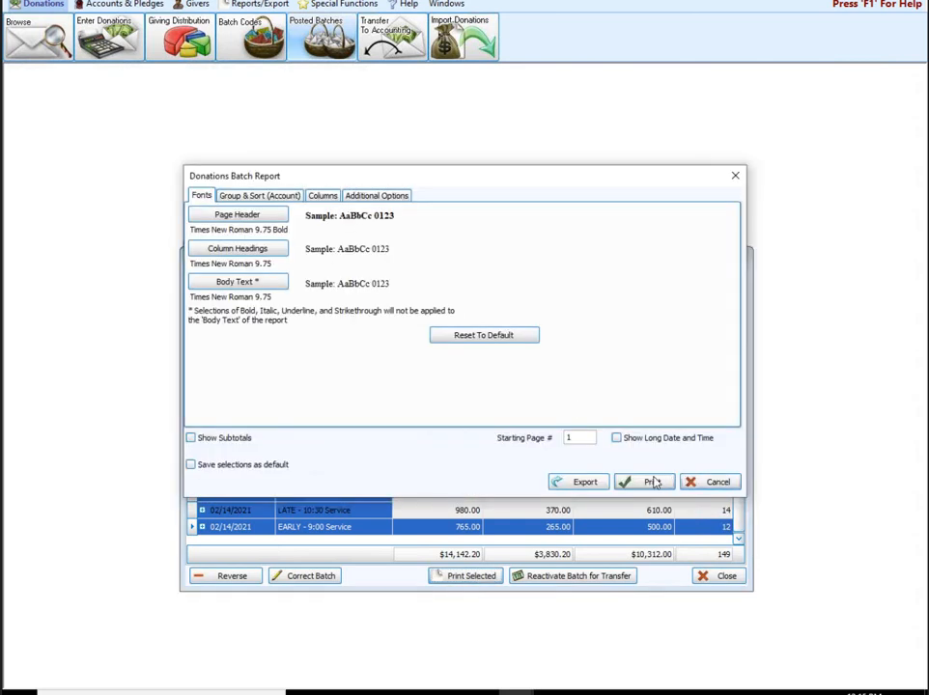
click(649, 482)
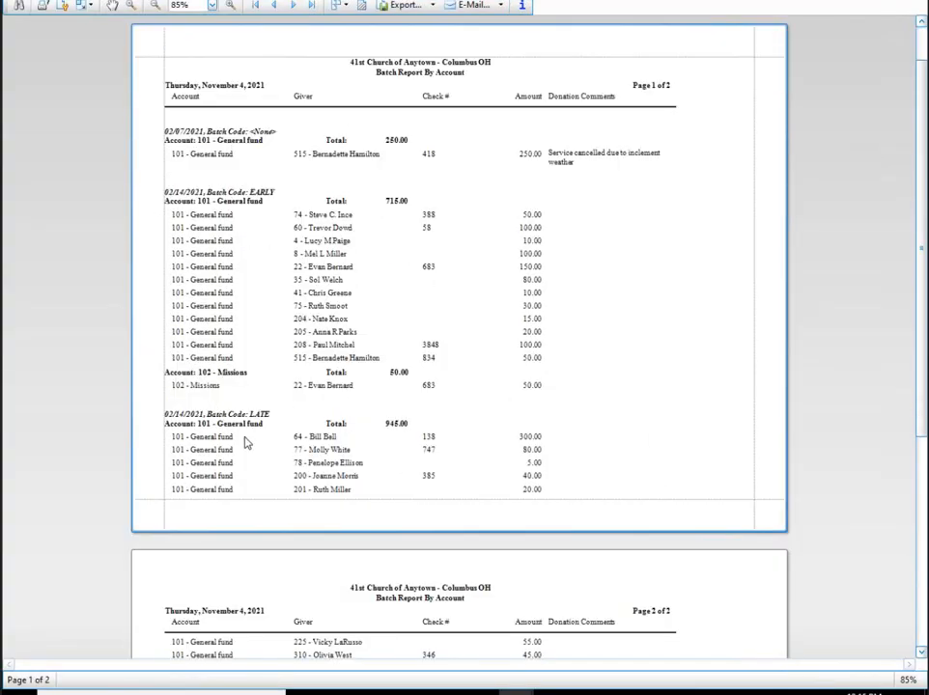
scroll(245, 442, down, 1)
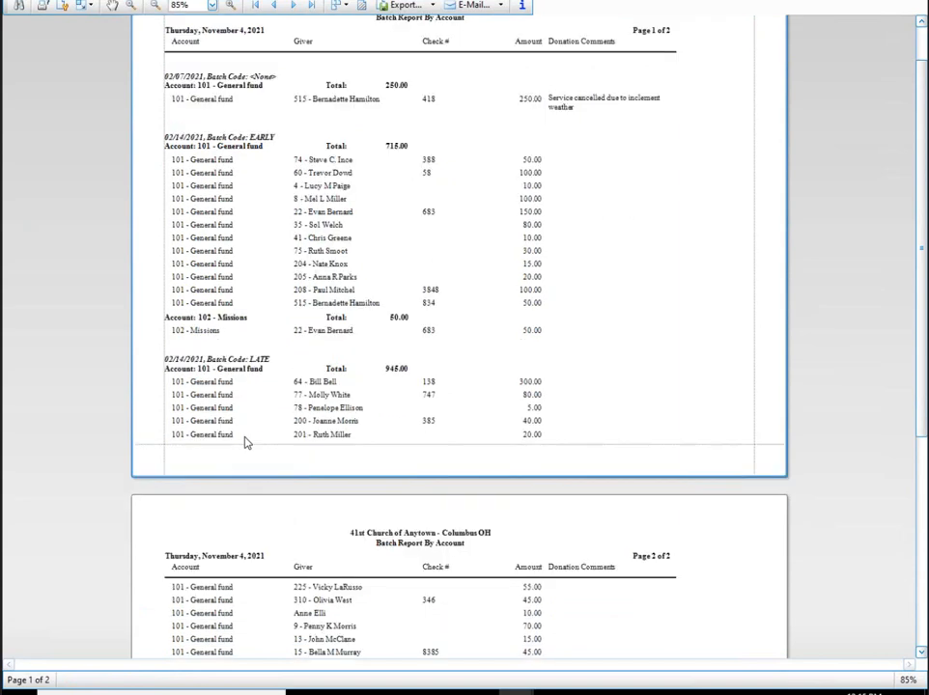
scroll(245, 442, down, 1)
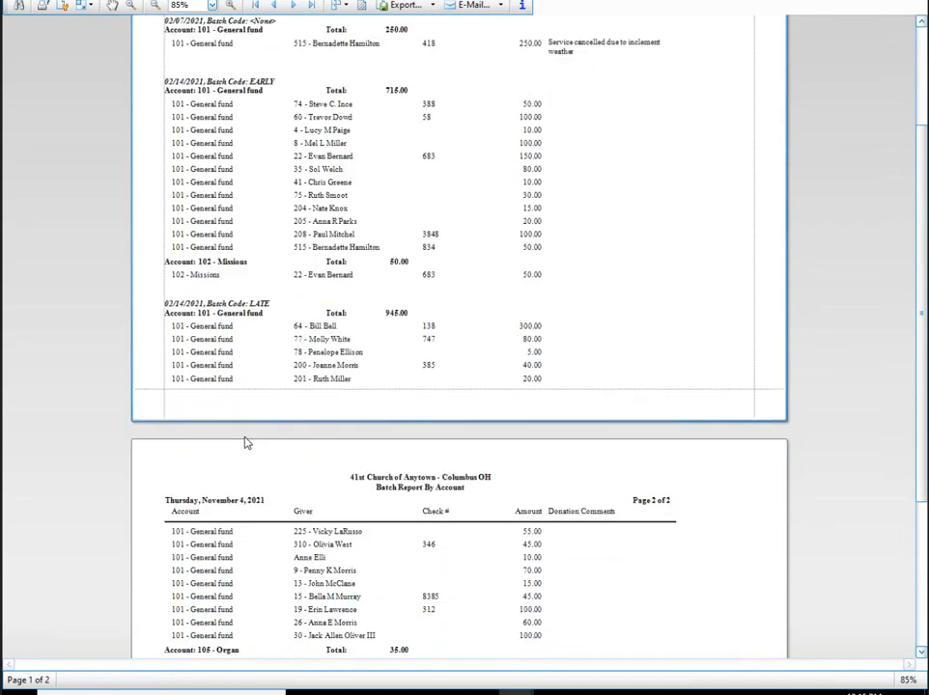
scroll(578, 429, up, 2)
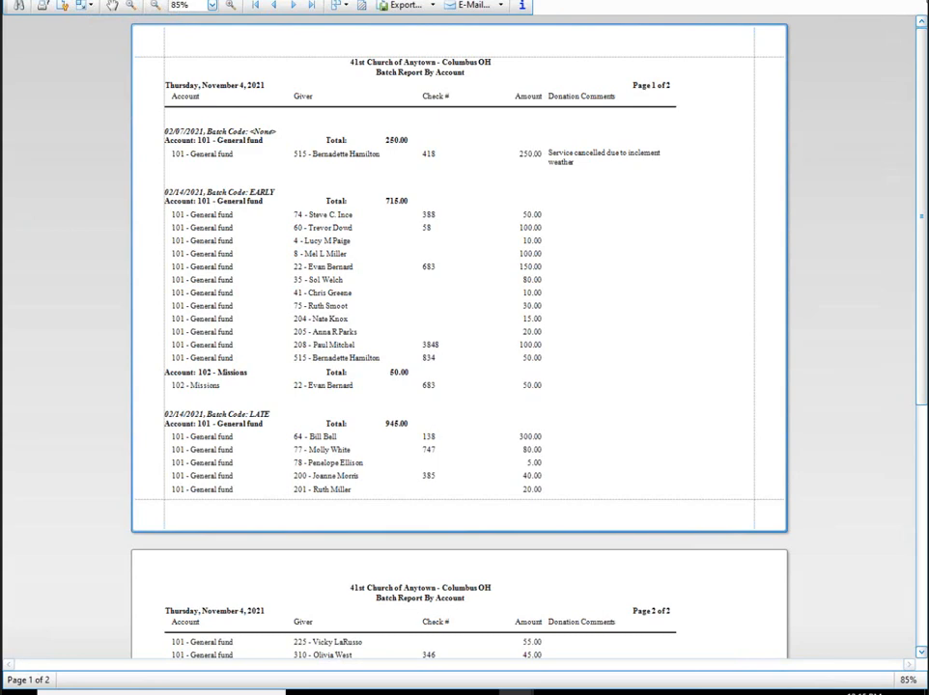
click(920, 5)
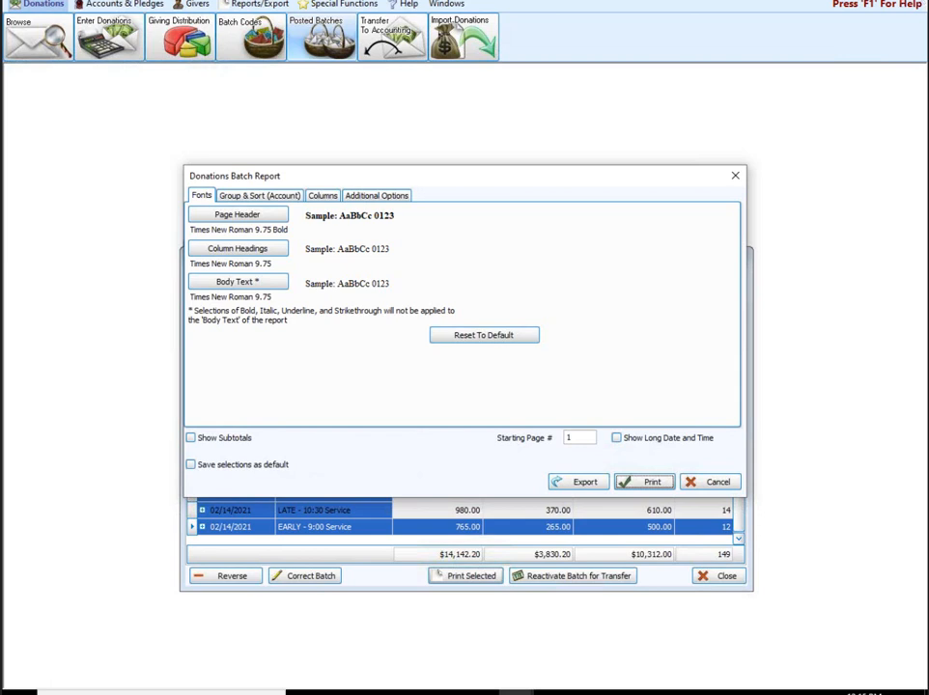
Step: Close the batch report and Posted Batches, exit Donations, and open the Accounting module
click(733, 178)
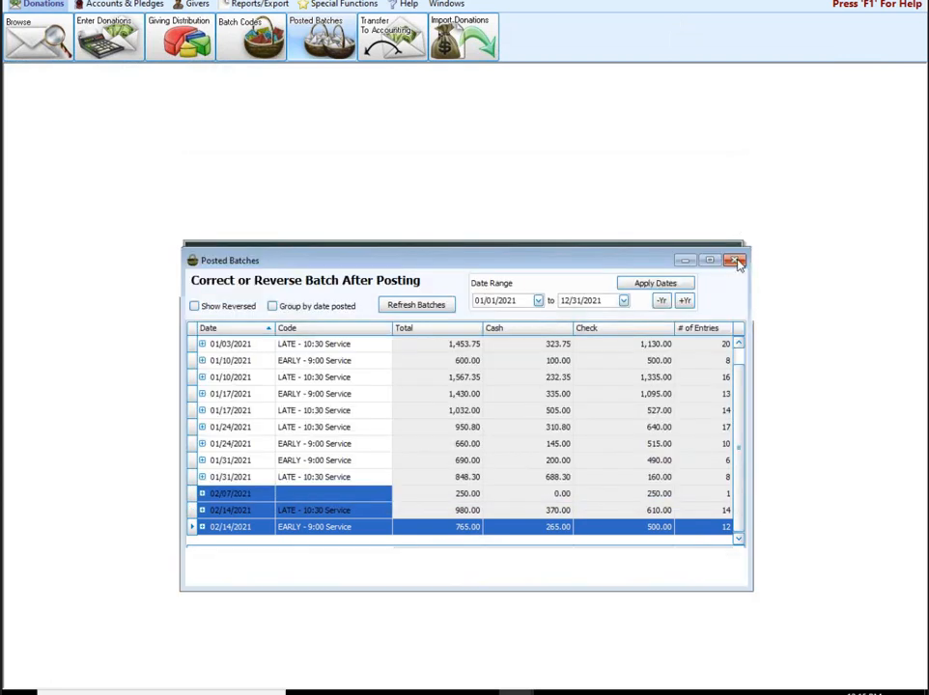
click(734, 260)
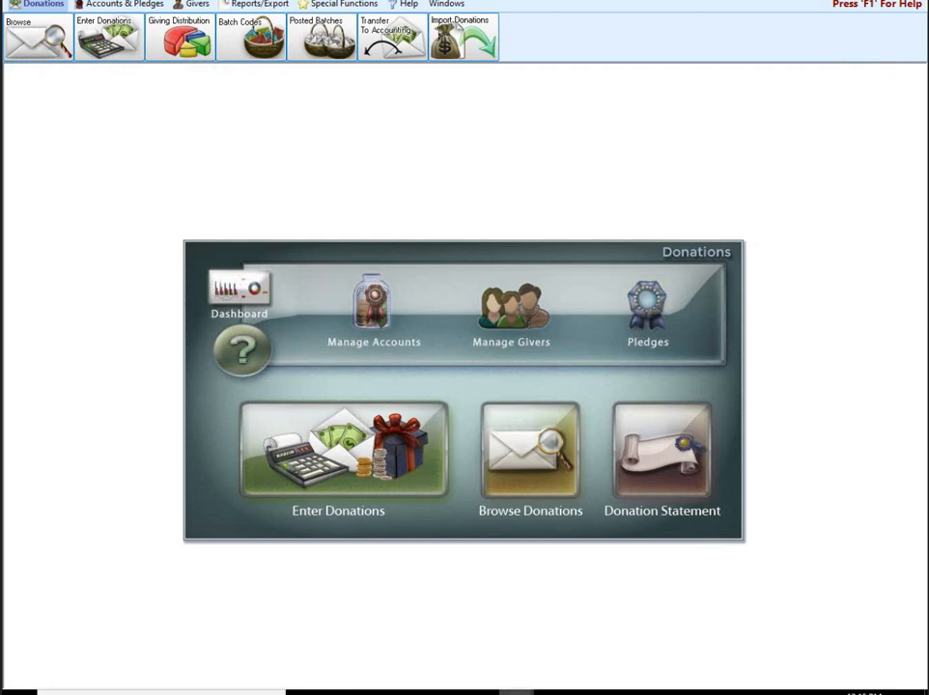
mouse_move(516, 691)
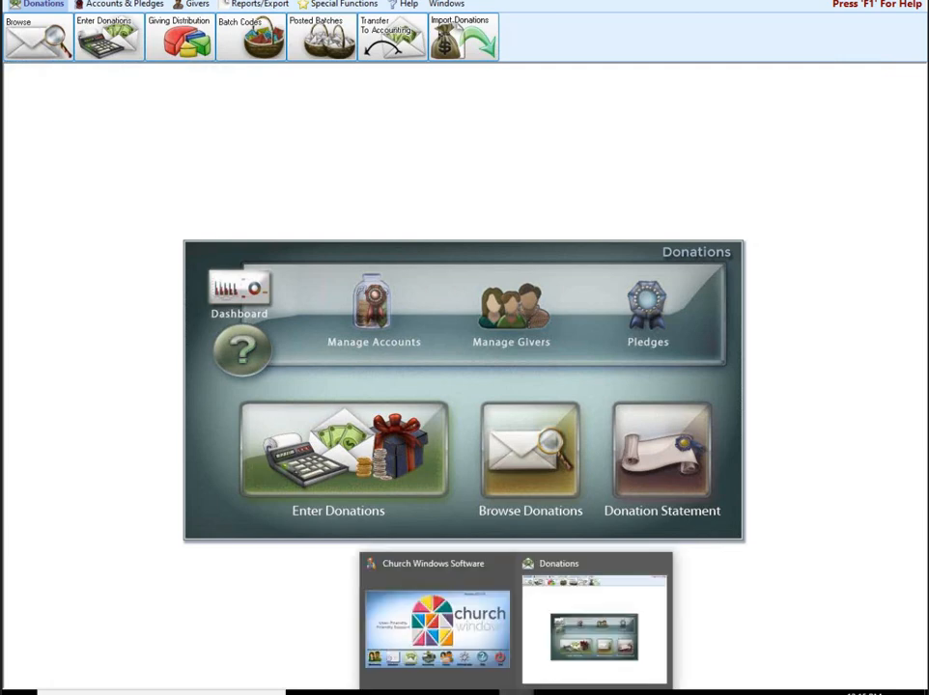
click(660, 561)
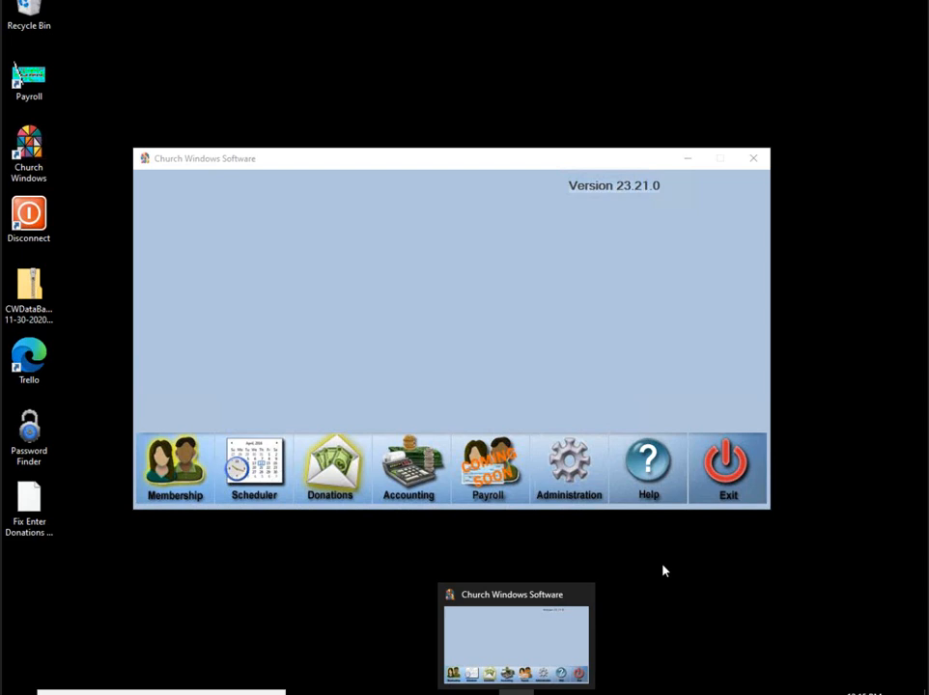
click(405, 465)
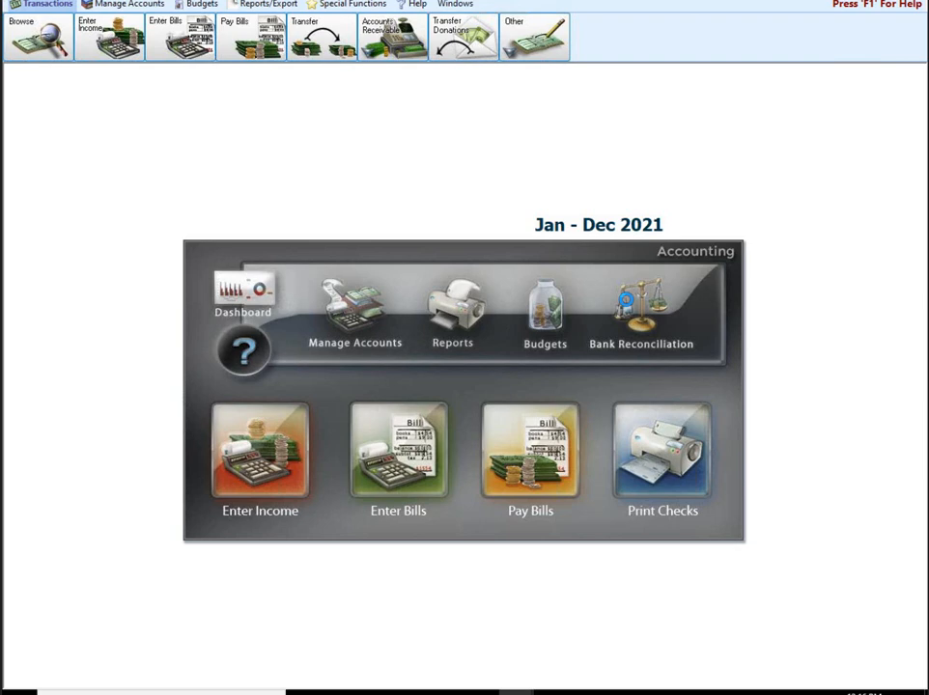
Step: Open the saved 10/31/2021 bank reconciliation for Huntington Bank Checking
click(625, 304)
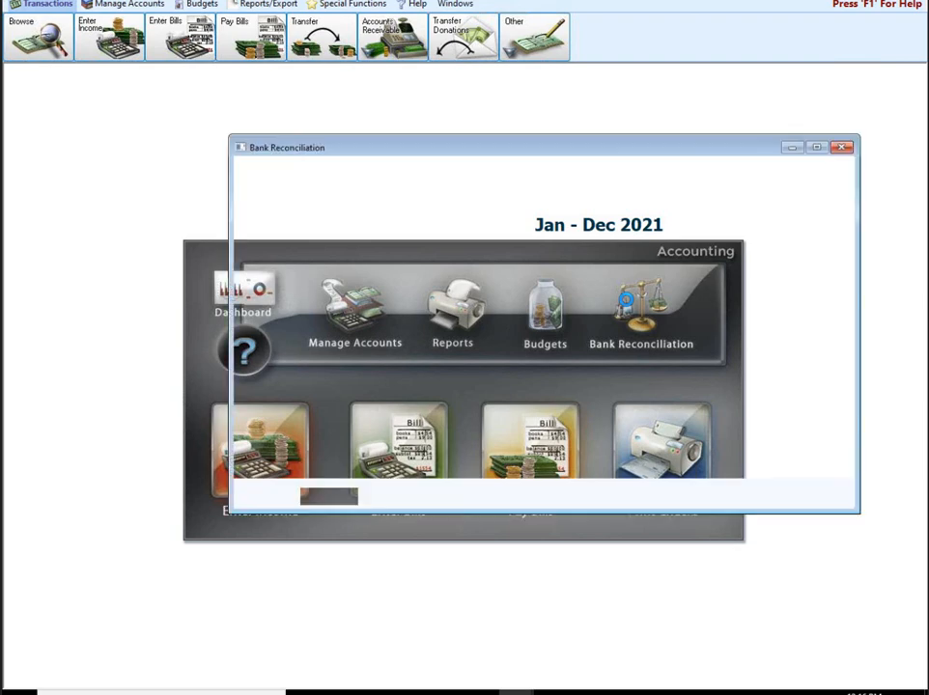
click(490, 224)
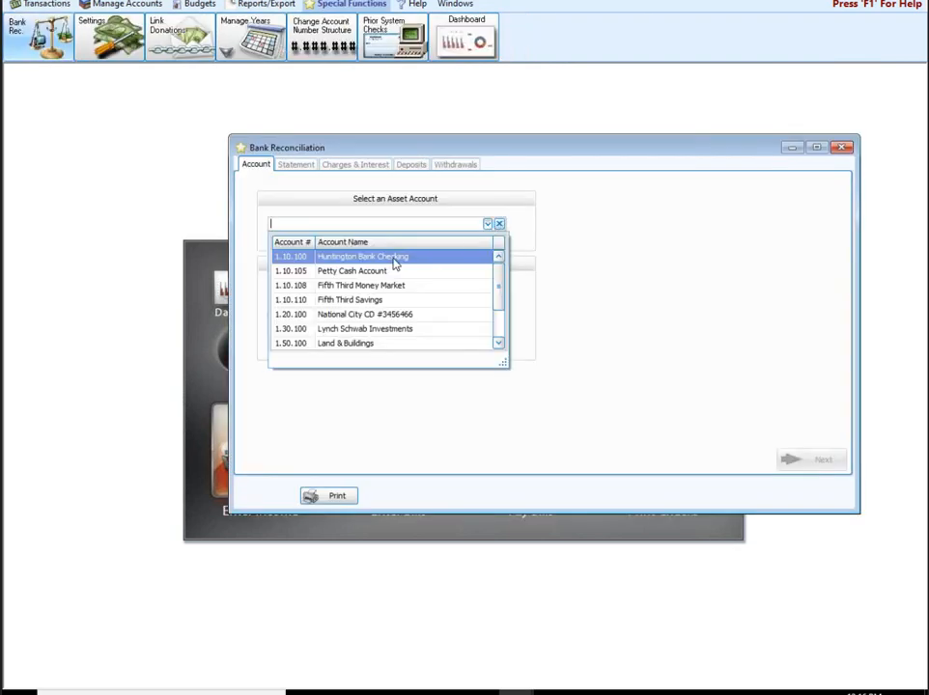
click(393, 259)
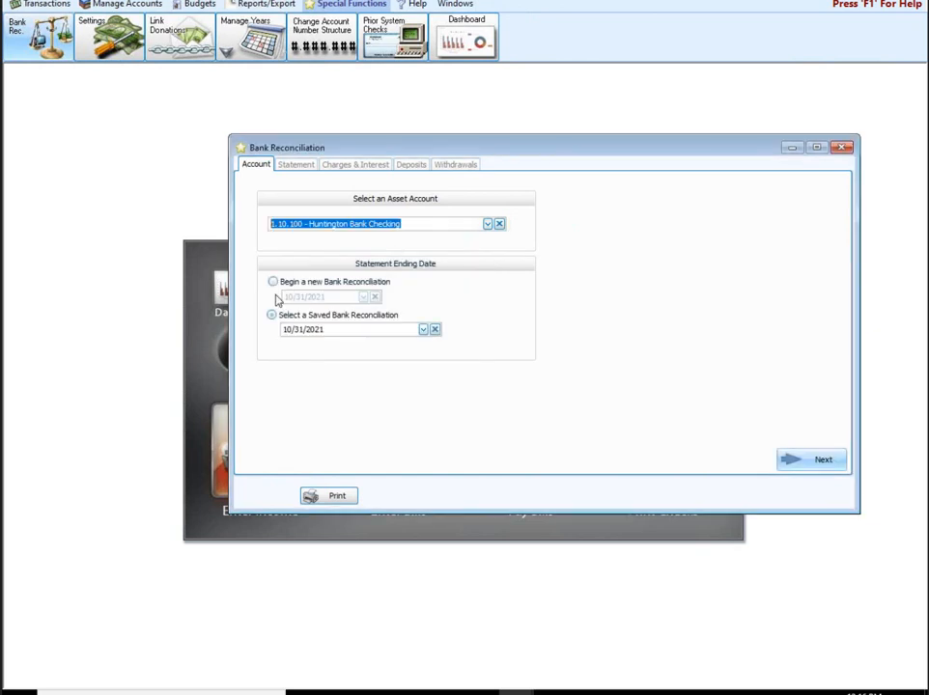
click(272, 281)
click(279, 319)
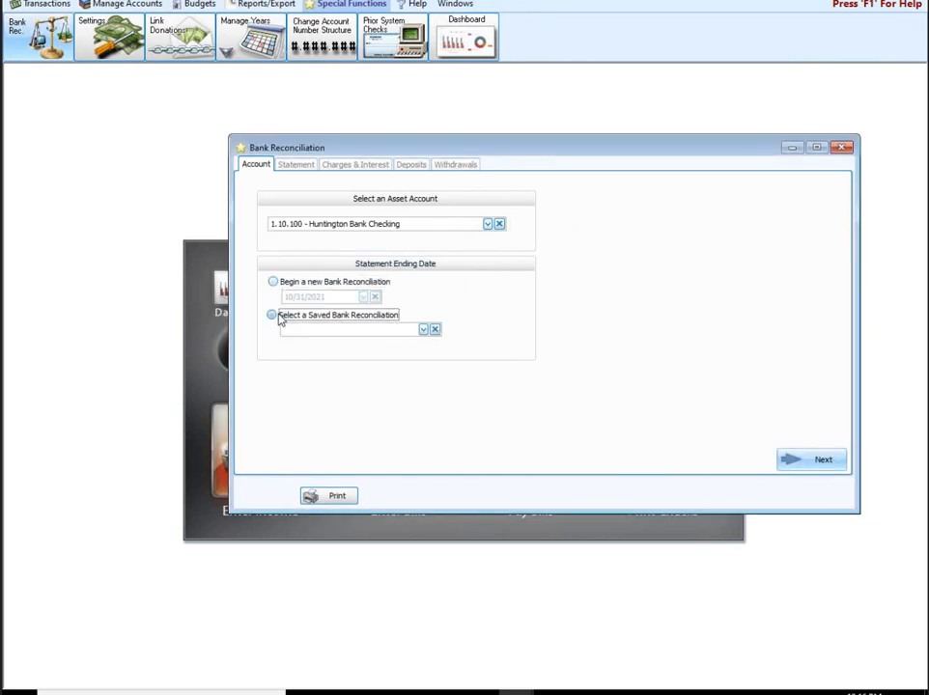
click(423, 329)
click(391, 359)
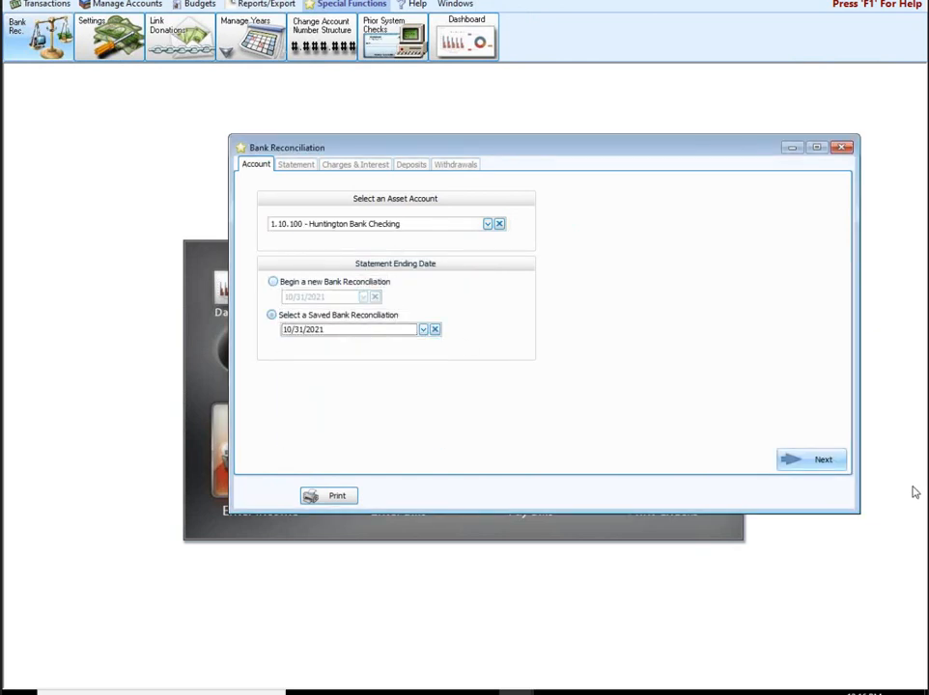
click(823, 461)
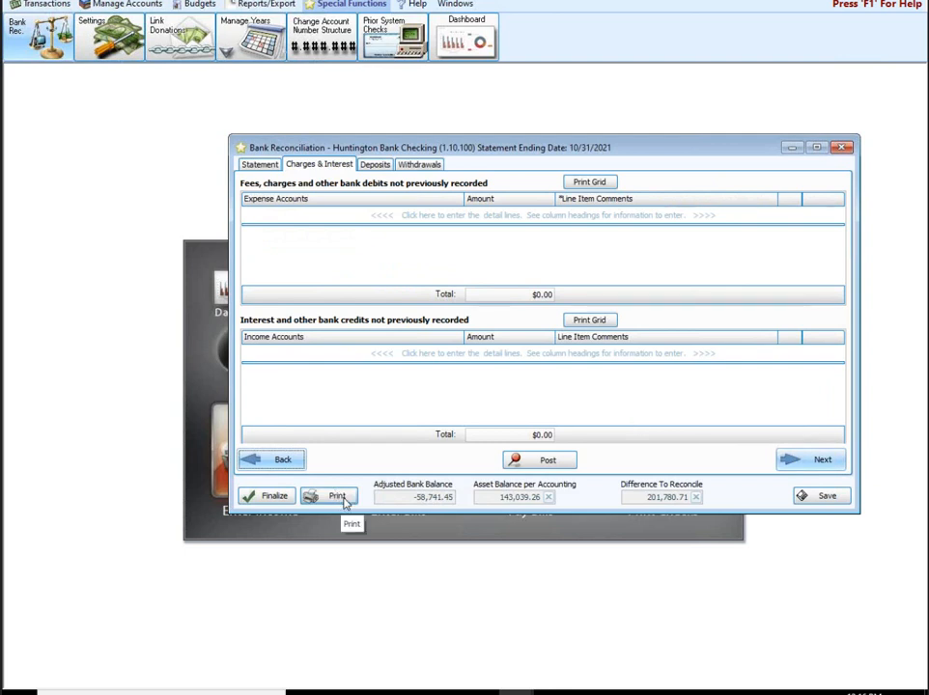
click(345, 500)
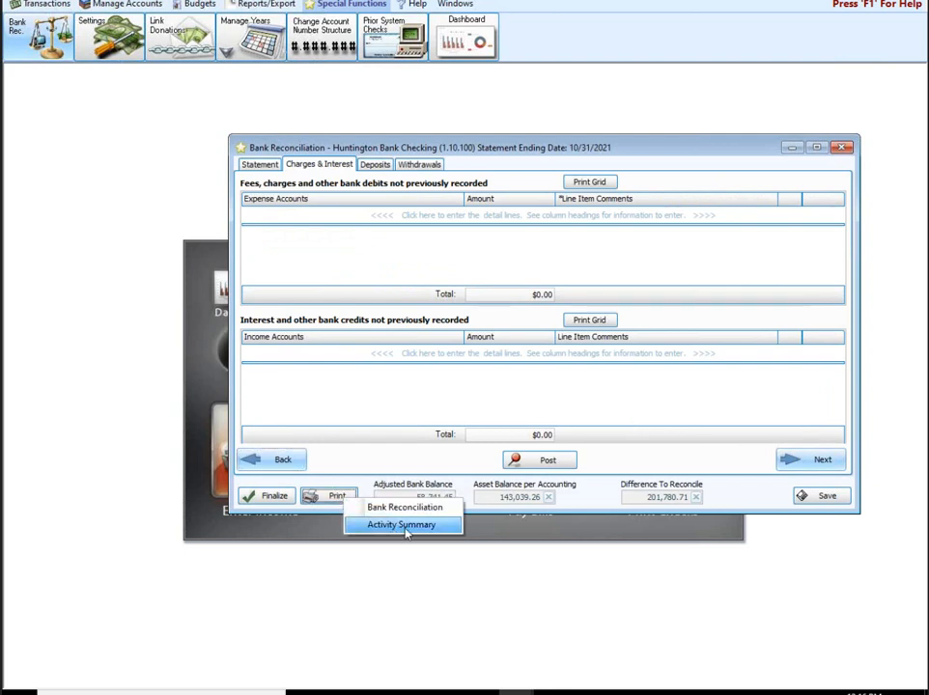
click(405, 529)
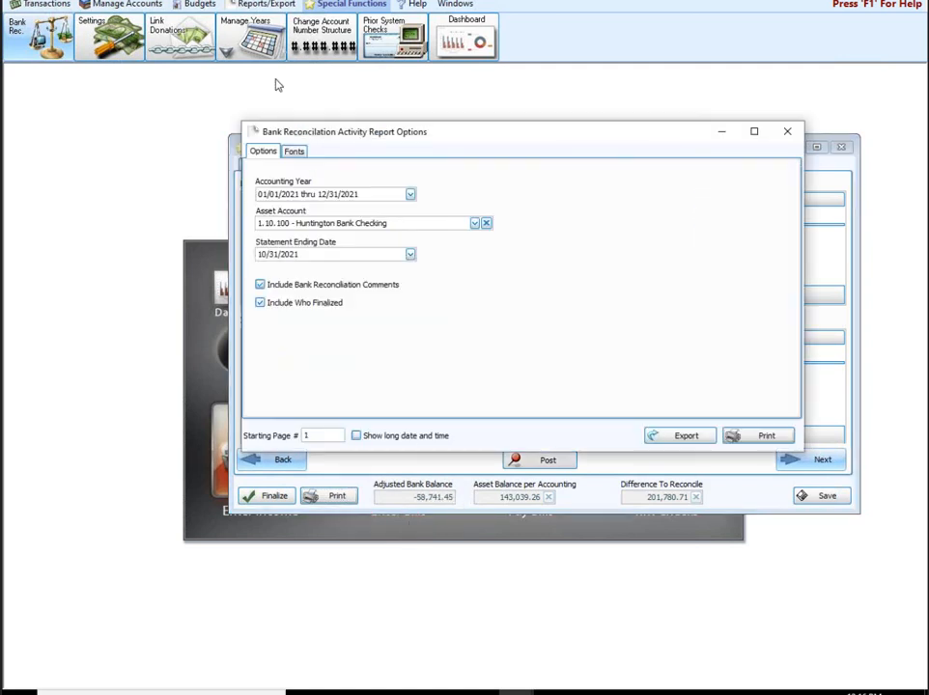
click(755, 439)
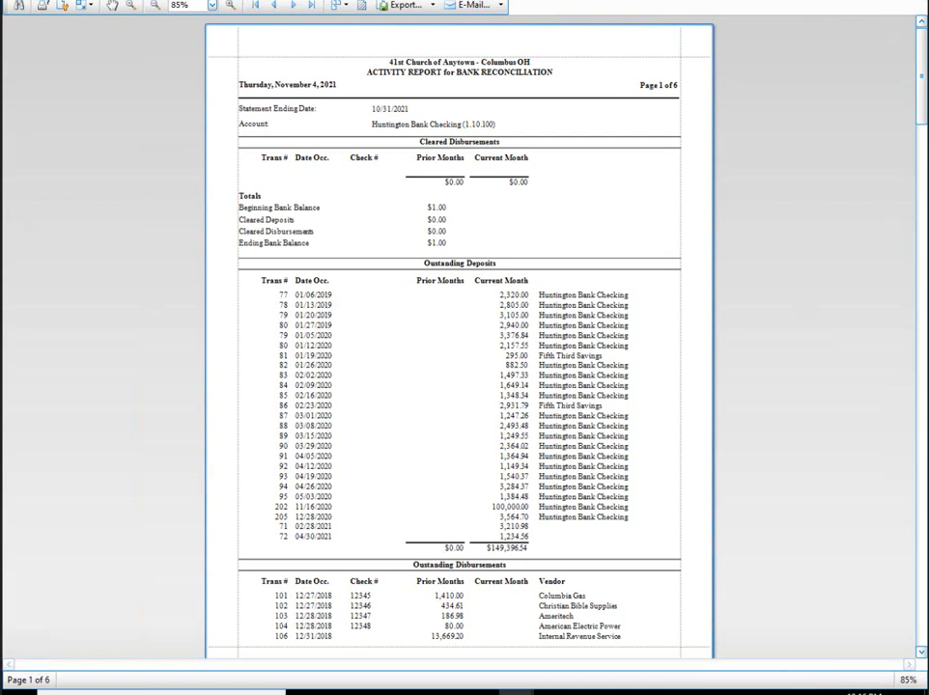
click(910, 1)
click(782, 128)
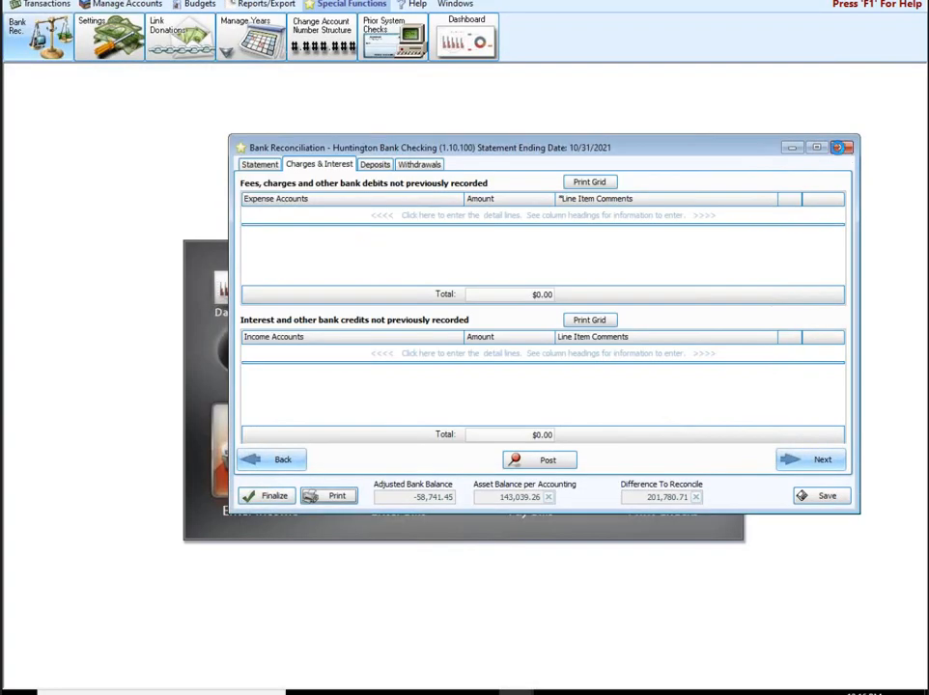
click(837, 146)
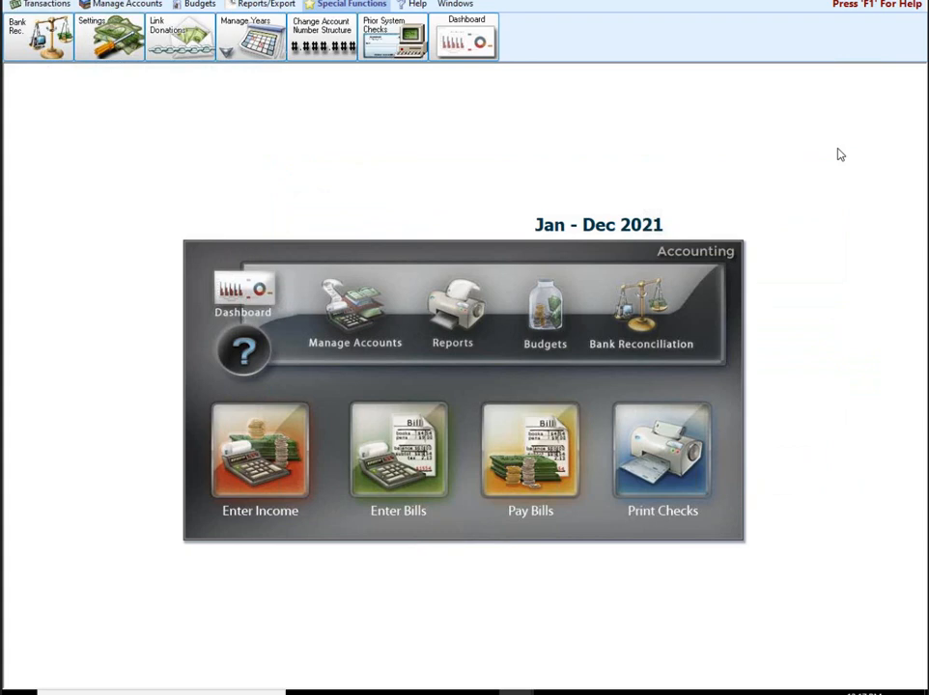
click(353, 320)
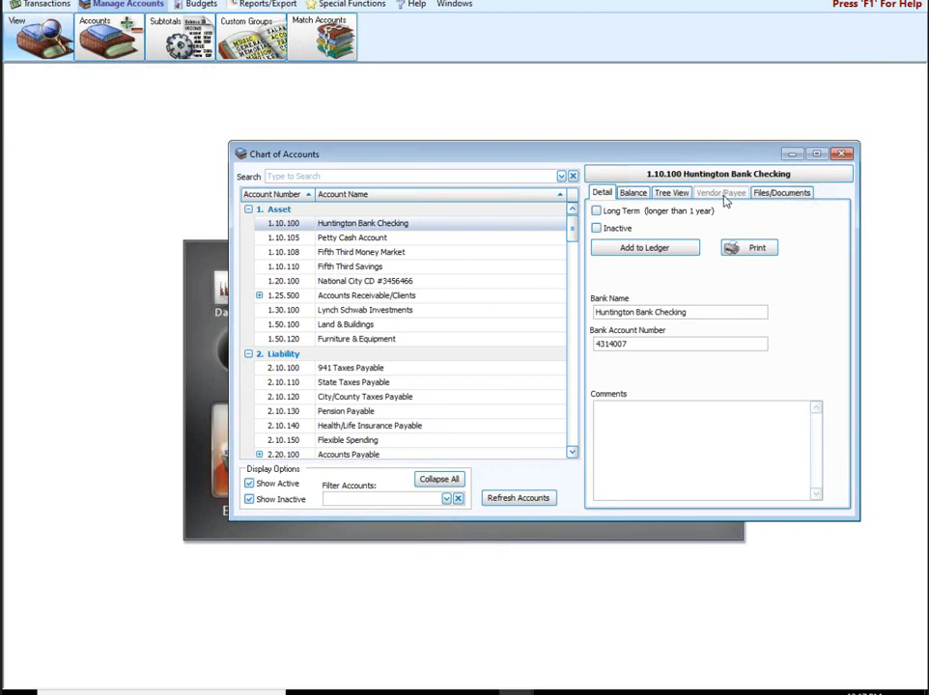
scroll(319, 441, down, 1)
scroll(319, 441, down, 2)
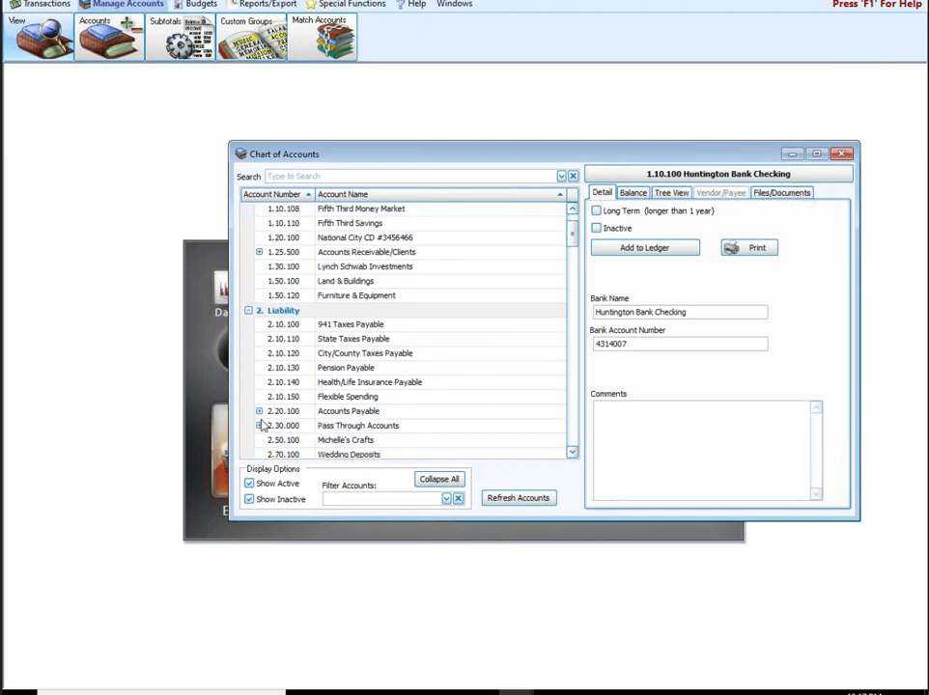
click(258, 410)
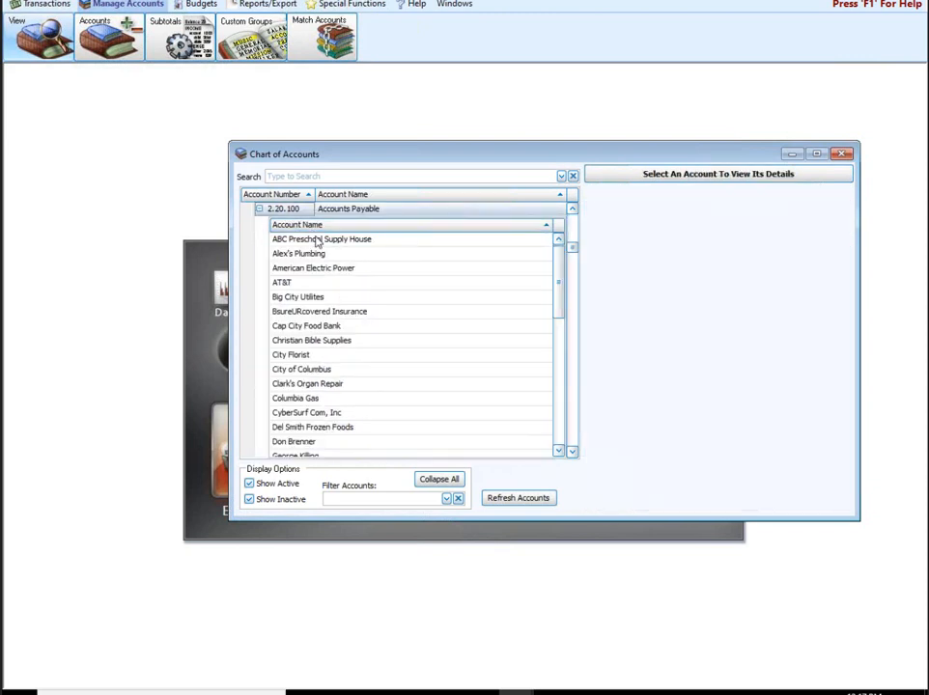
click(292, 239)
click(731, 194)
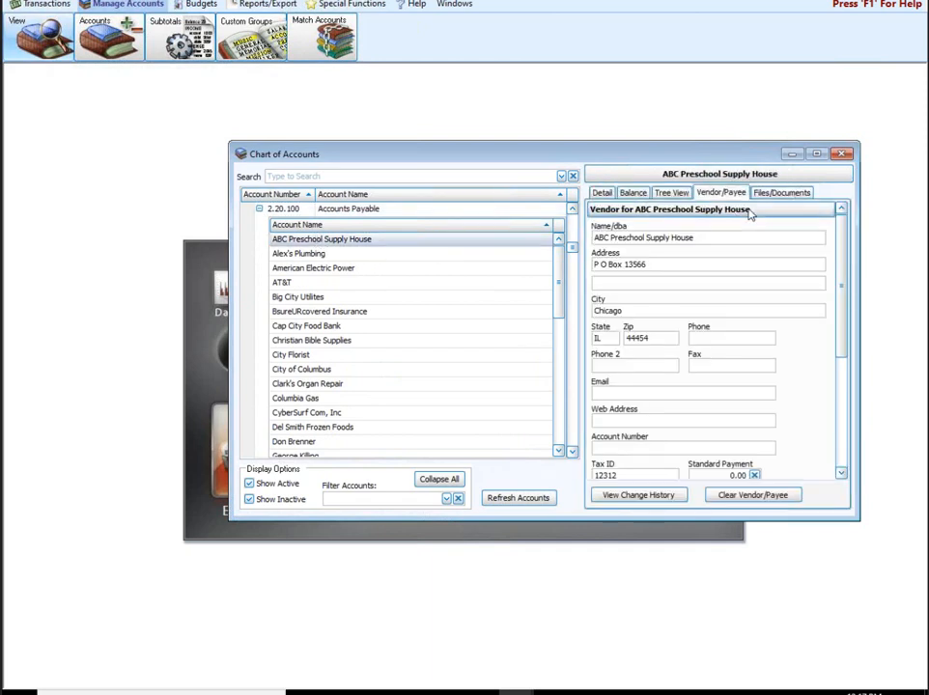
scroll(852, 435, down, 3)
scroll(852, 431, up, 5)
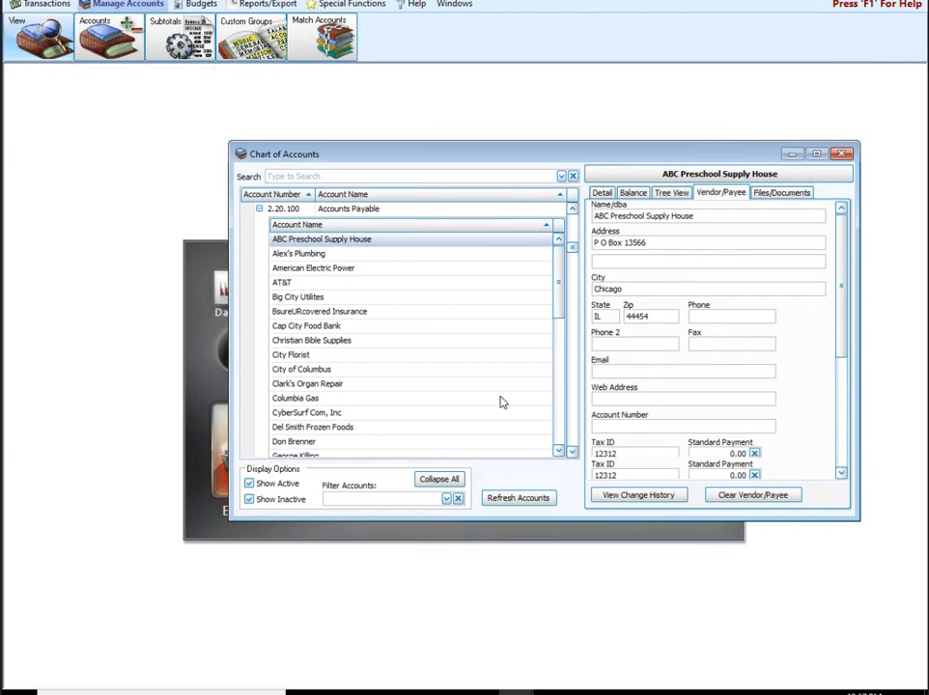
scroll(849, 406, down, 1)
scroll(568, 225, up, 2)
scroll(568, 224, up, 4)
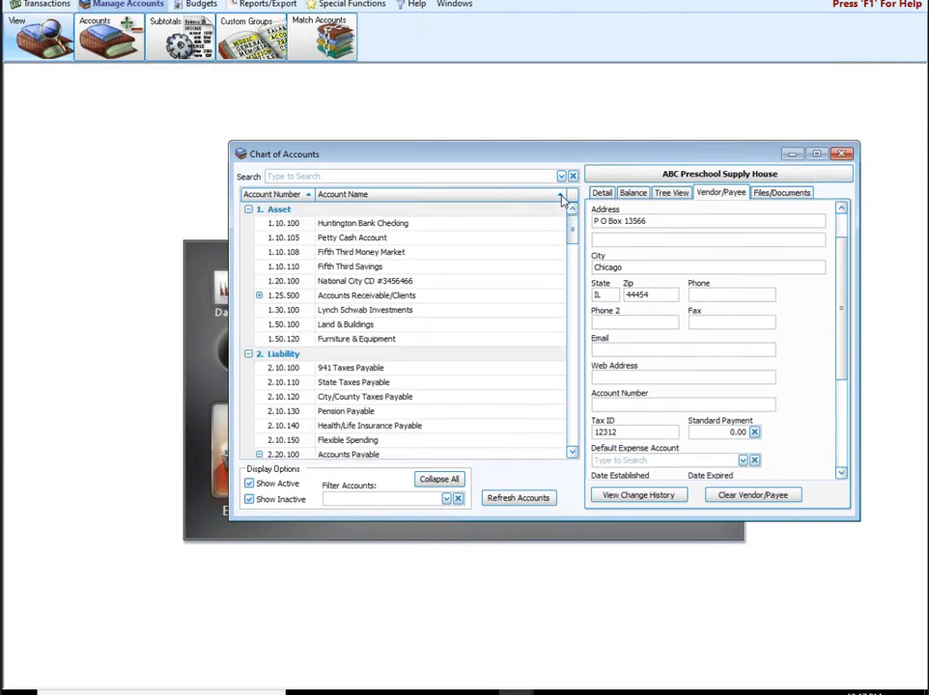
click(565, 223)
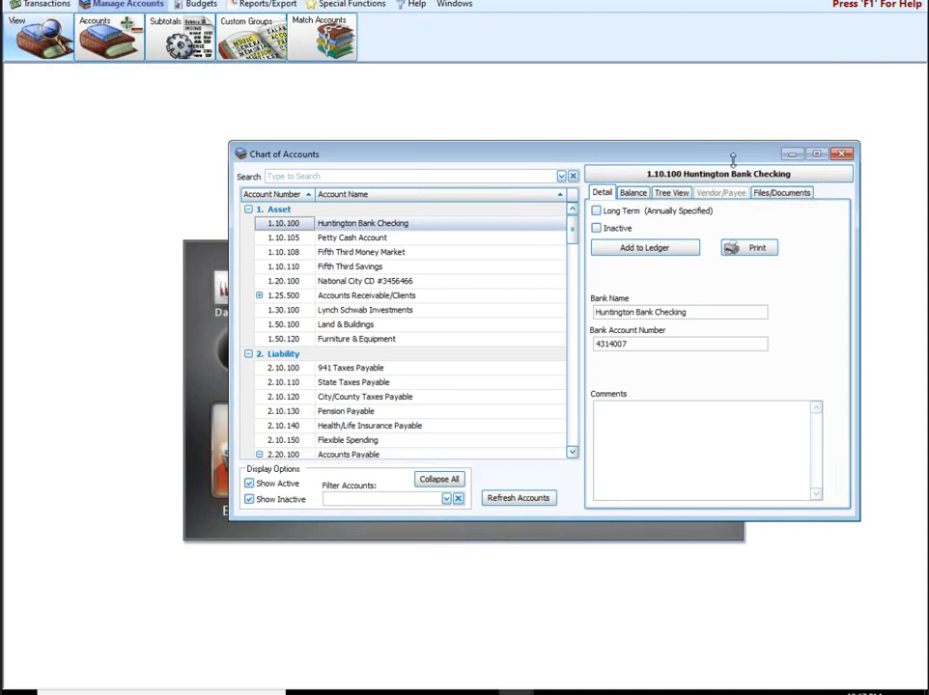
click(842, 154)
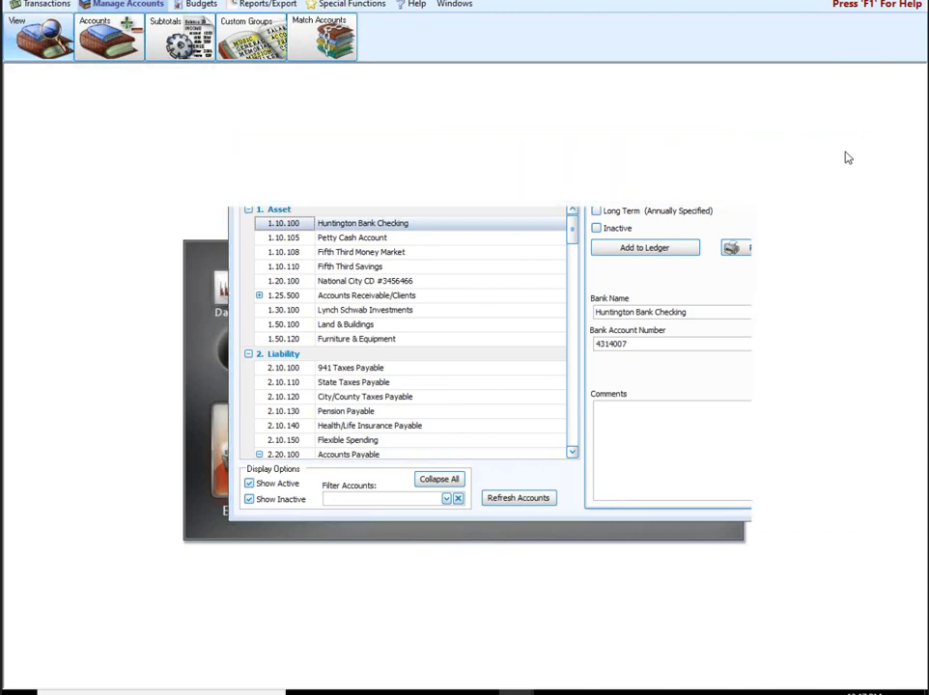
click(46, 5)
click(45, 37)
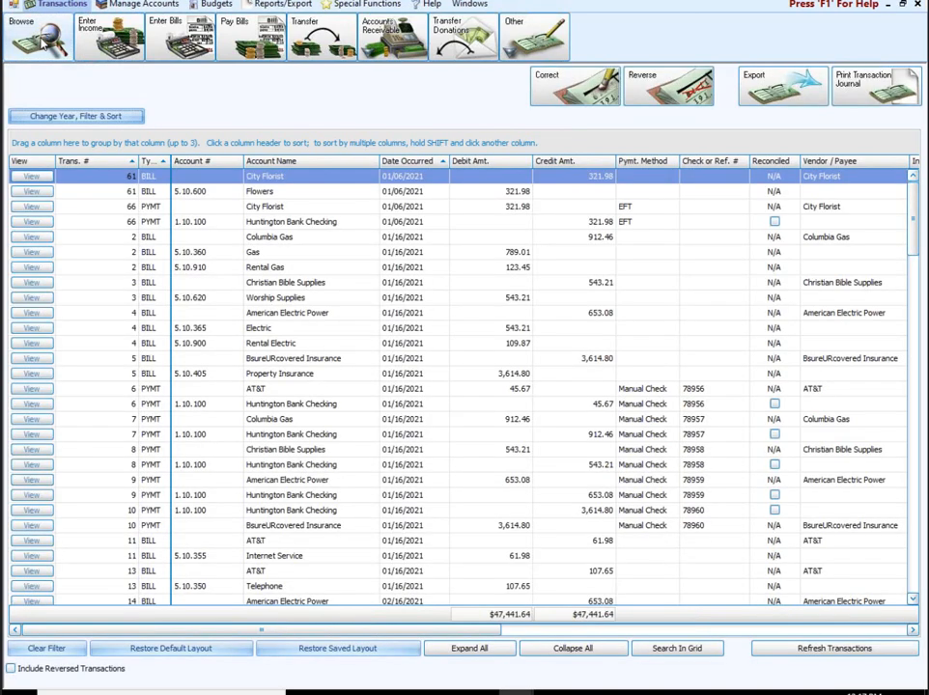
click(76, 116)
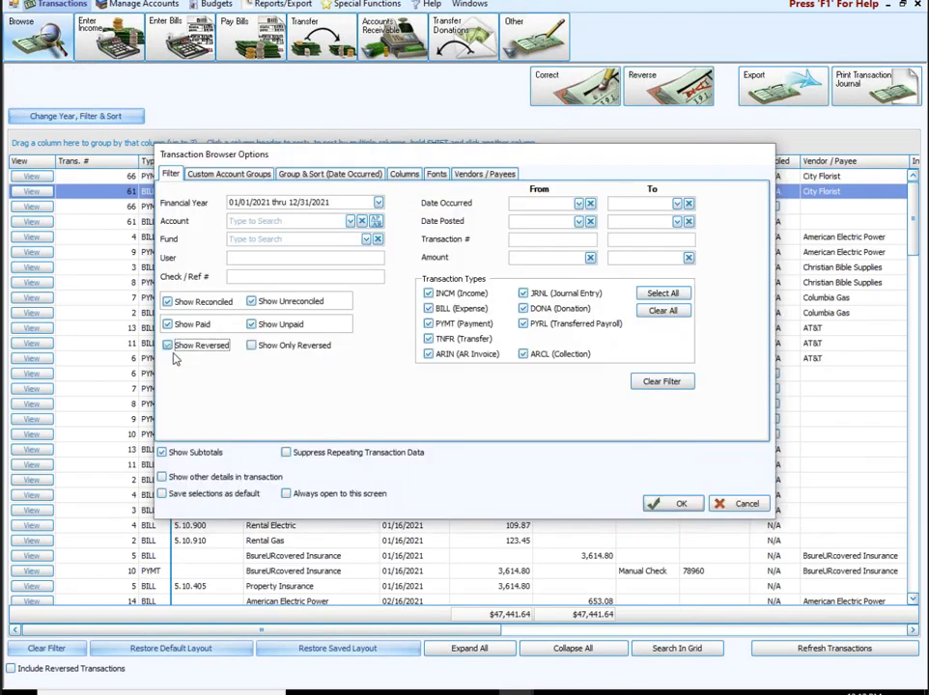
click(259, 350)
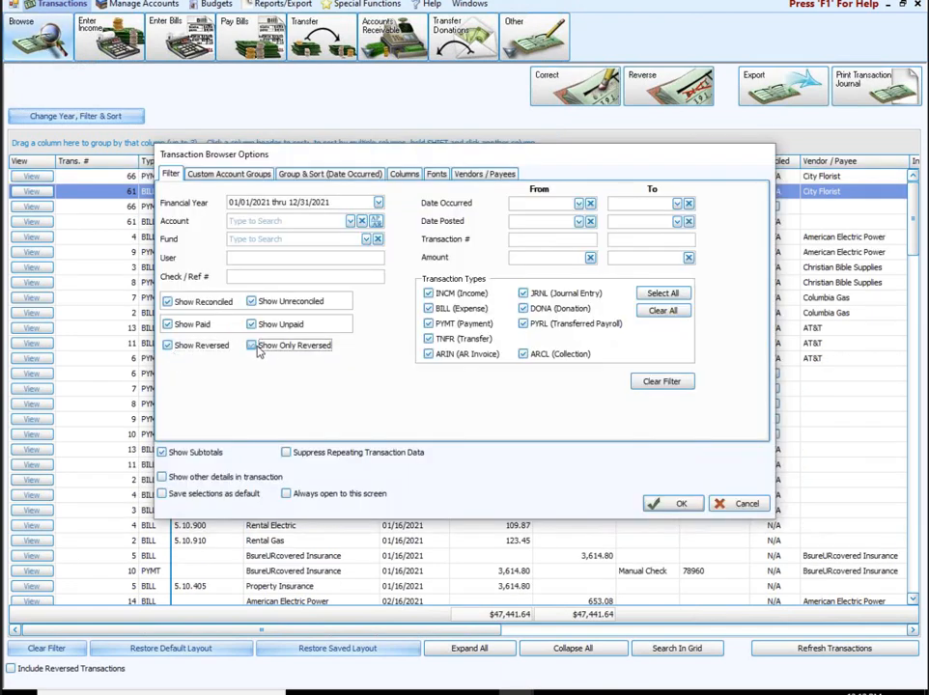
click(684, 504)
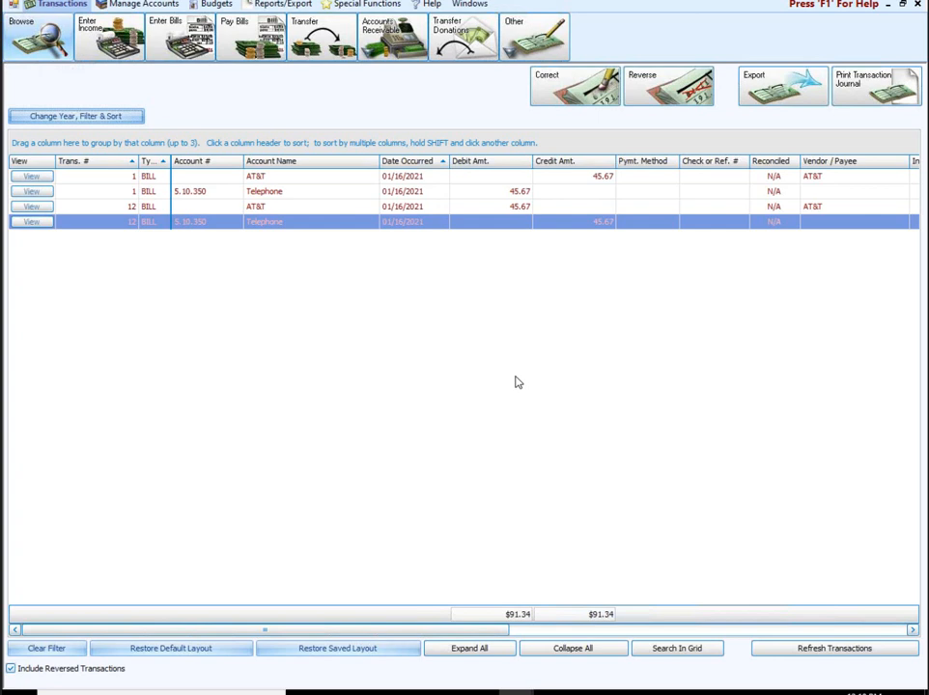
click(918, 4)
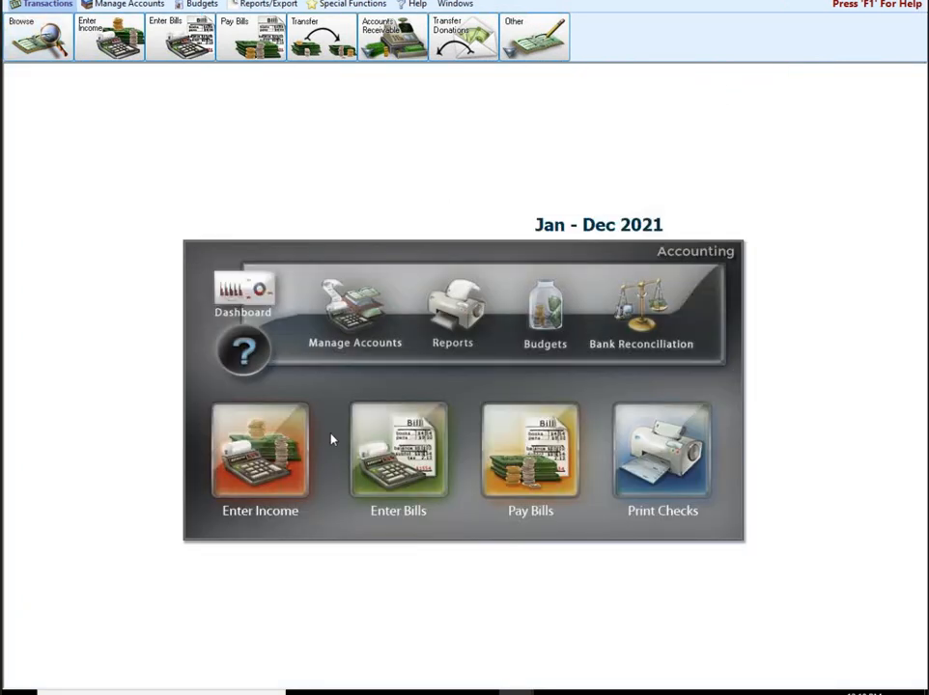
click(294, 437)
click(407, 493)
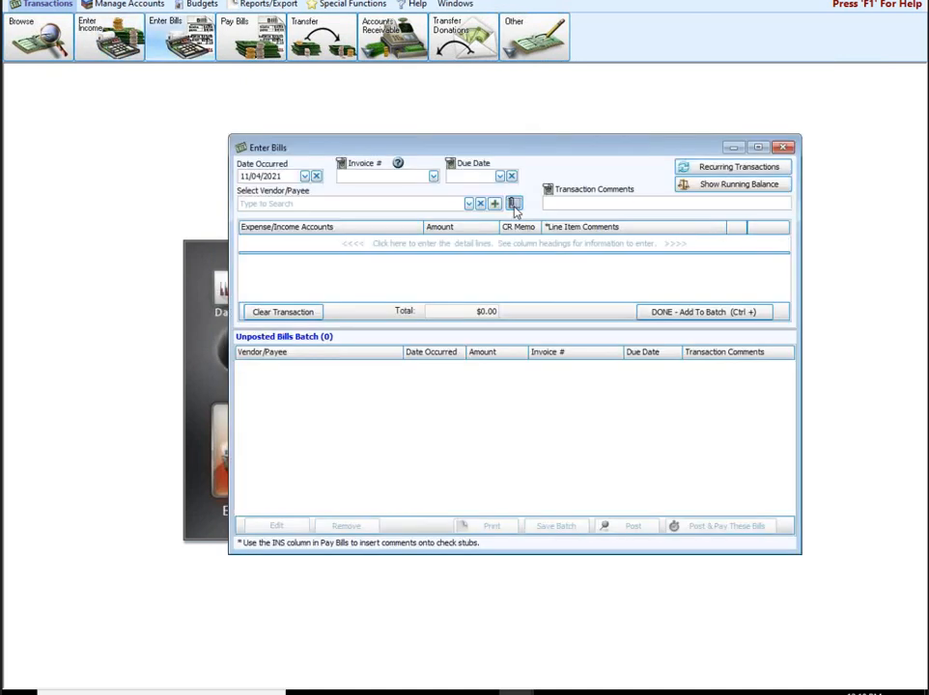
click(514, 205)
key(Return)
click(469, 205)
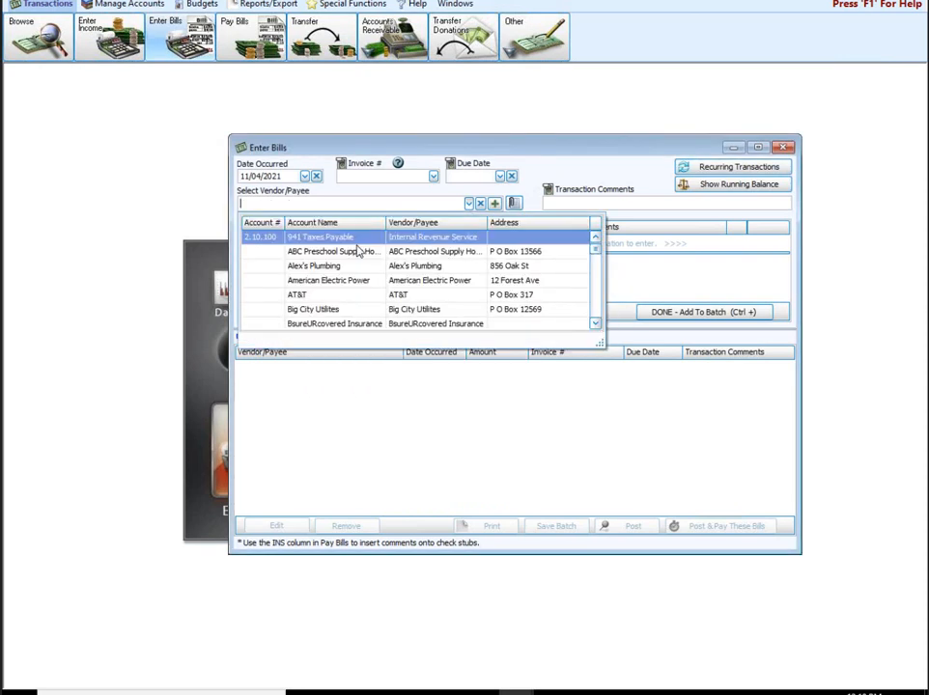
click(402, 224)
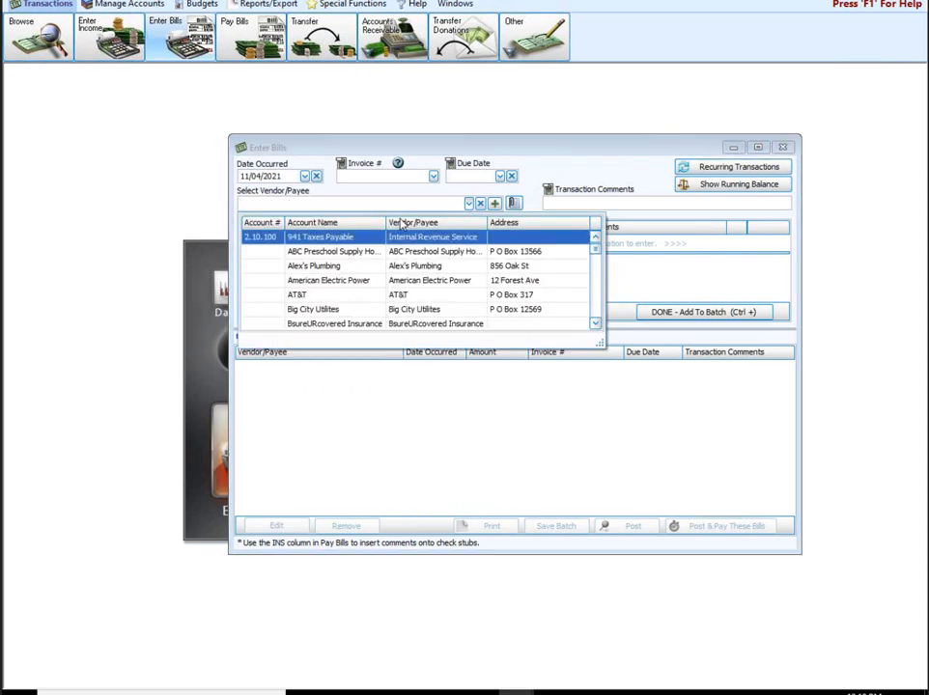
click(406, 237)
click(518, 204)
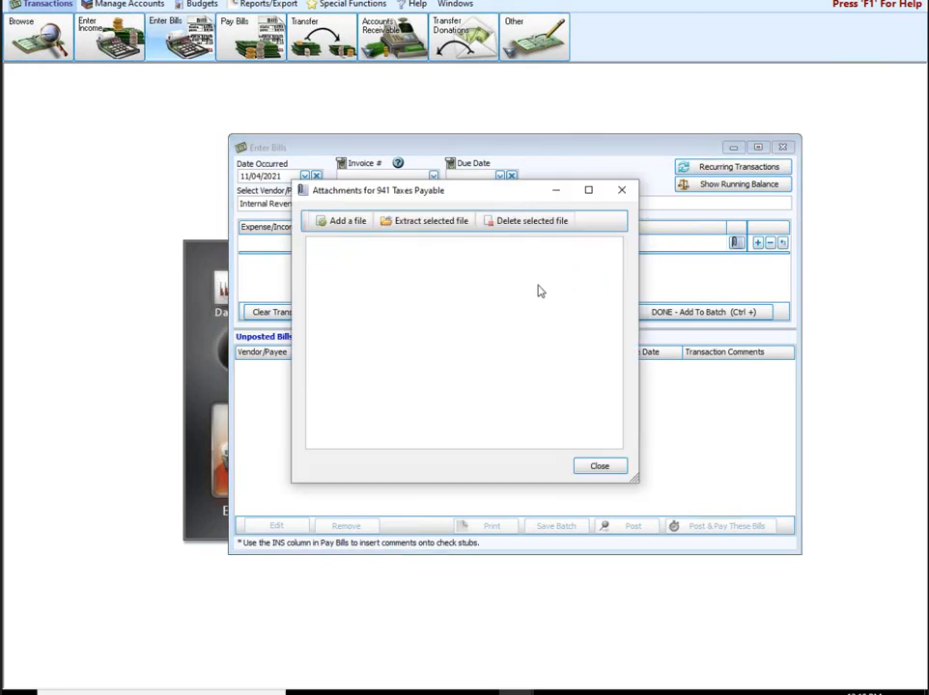
click(621, 192)
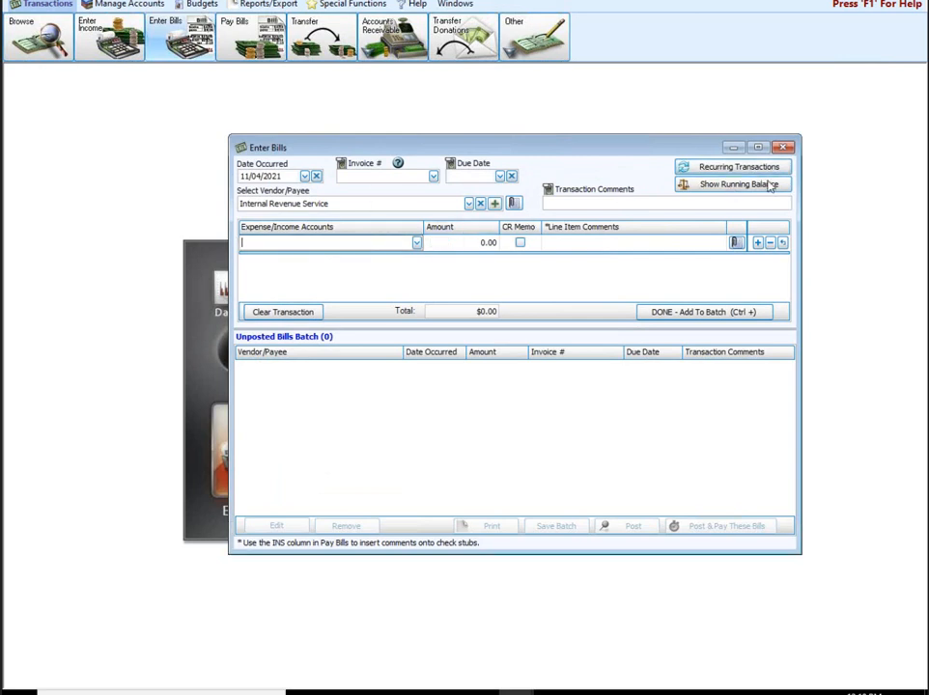
click(783, 148)
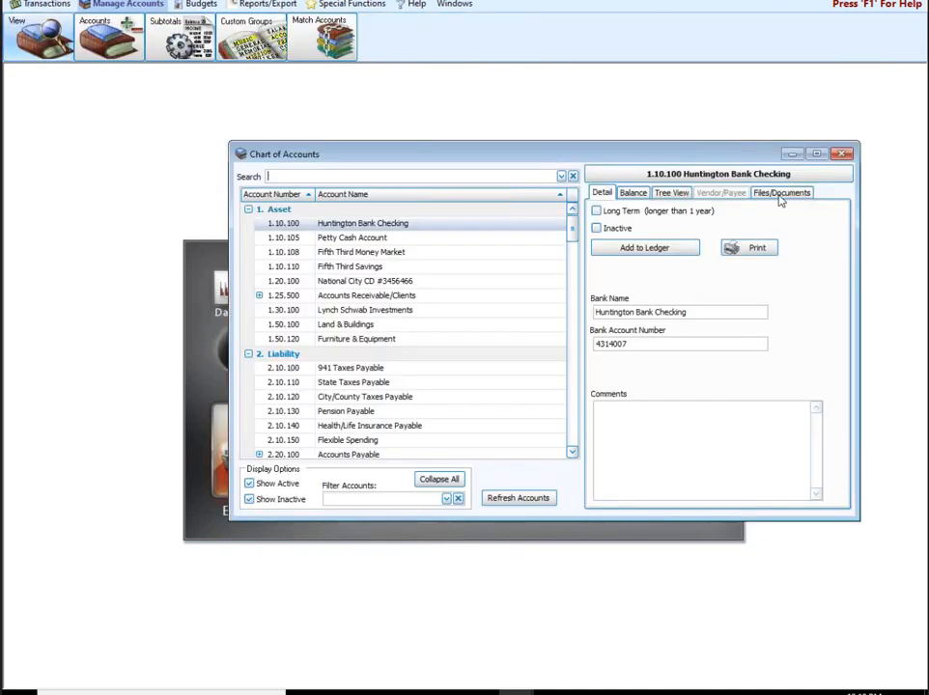
Step: View the files attached to Huntington Bank Checking, then close the Chart of Accounts
click(780, 194)
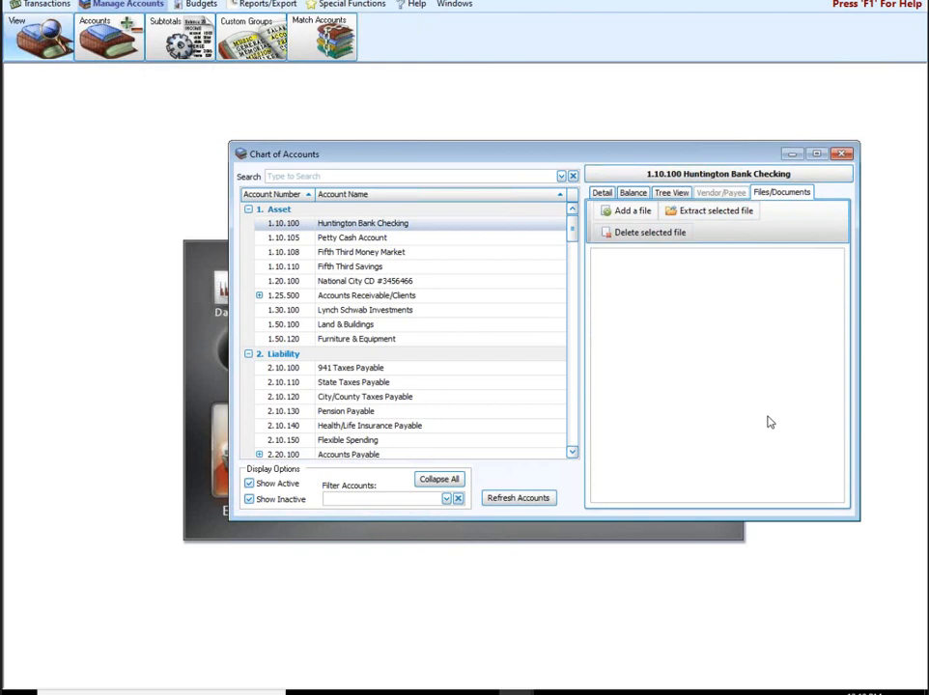
click(840, 155)
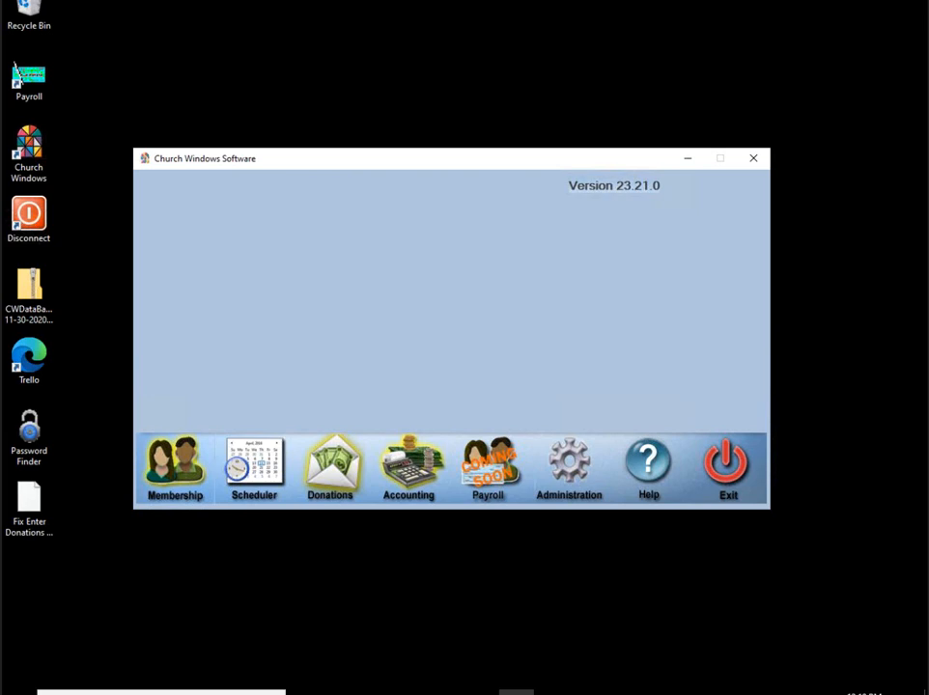
Step: Look at the user Security settings, cancel without saving, and bring up the Administration tools
click(569, 466)
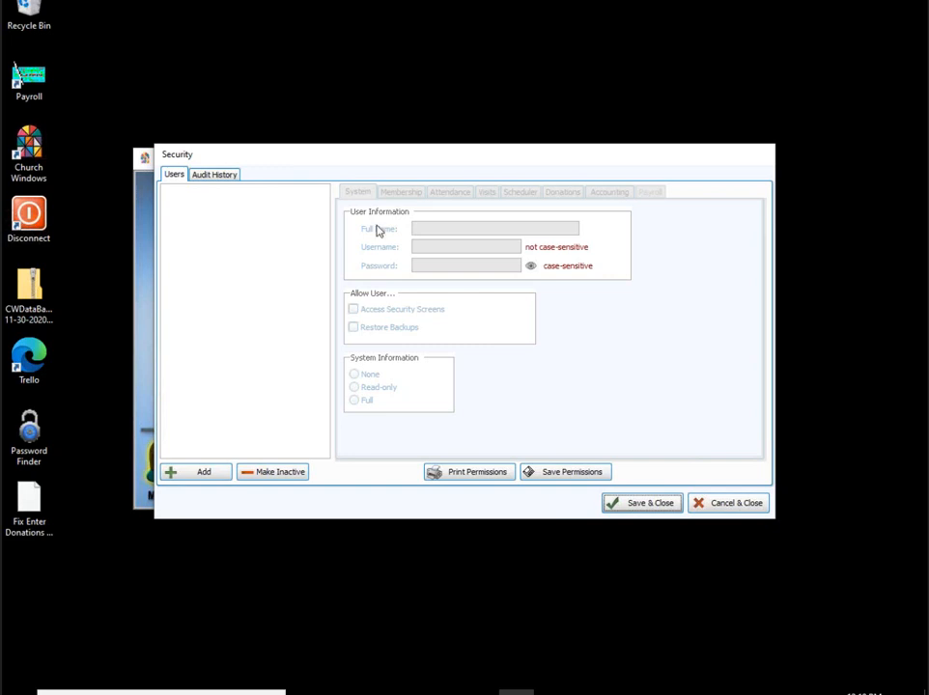
click(761, 506)
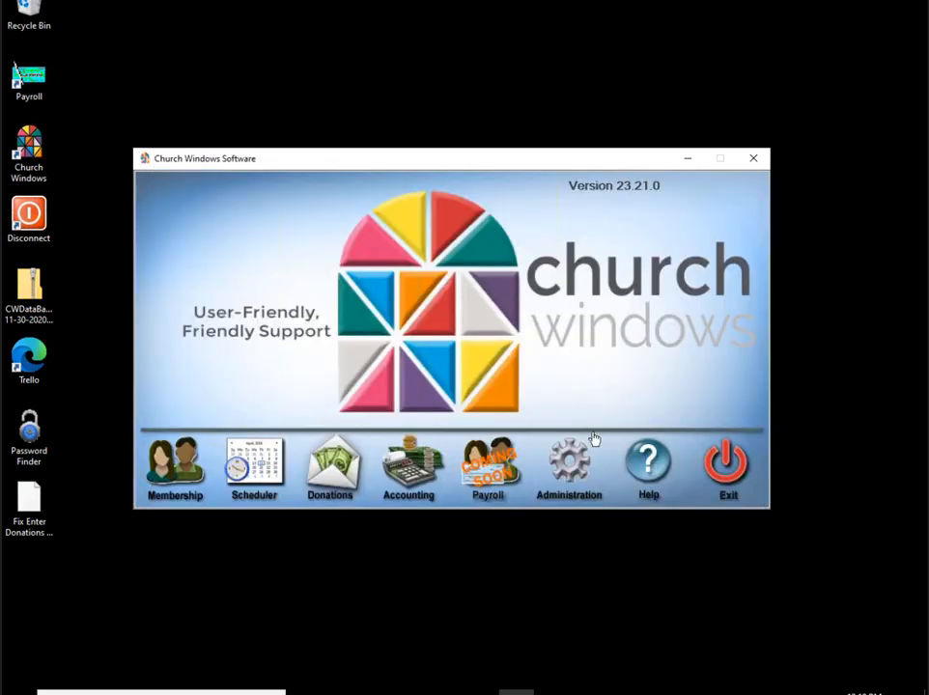
click(565, 460)
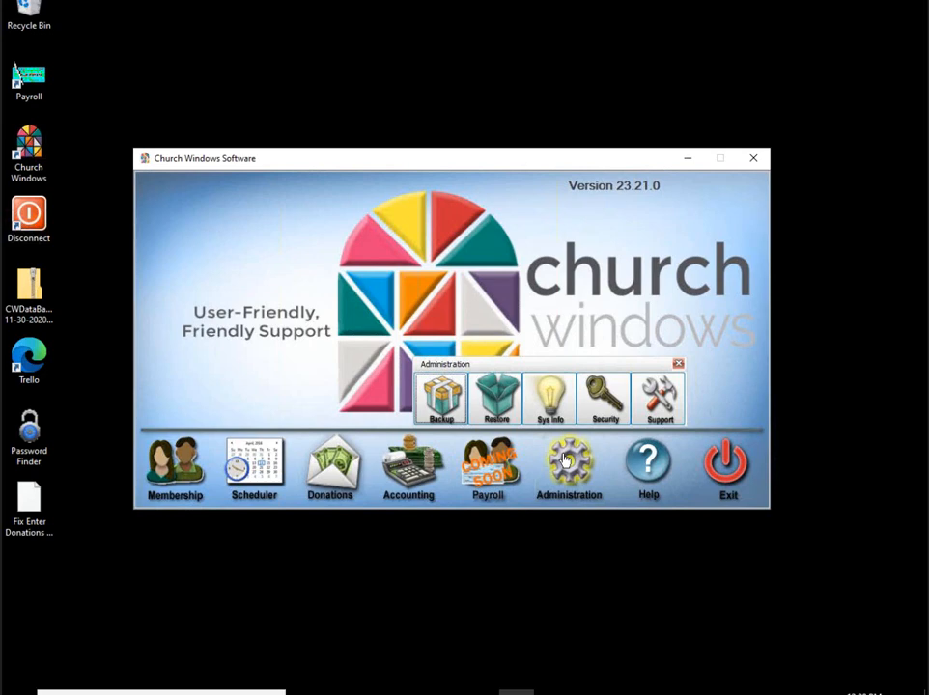
Step: Dismiss the Administration tools popup to leave just the main launcher
click(677, 364)
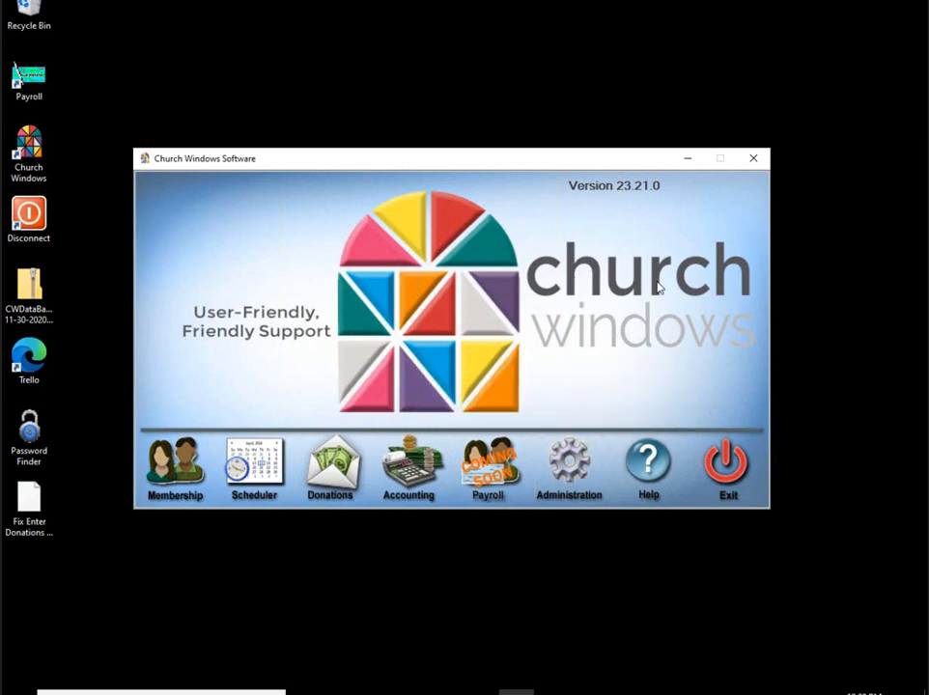